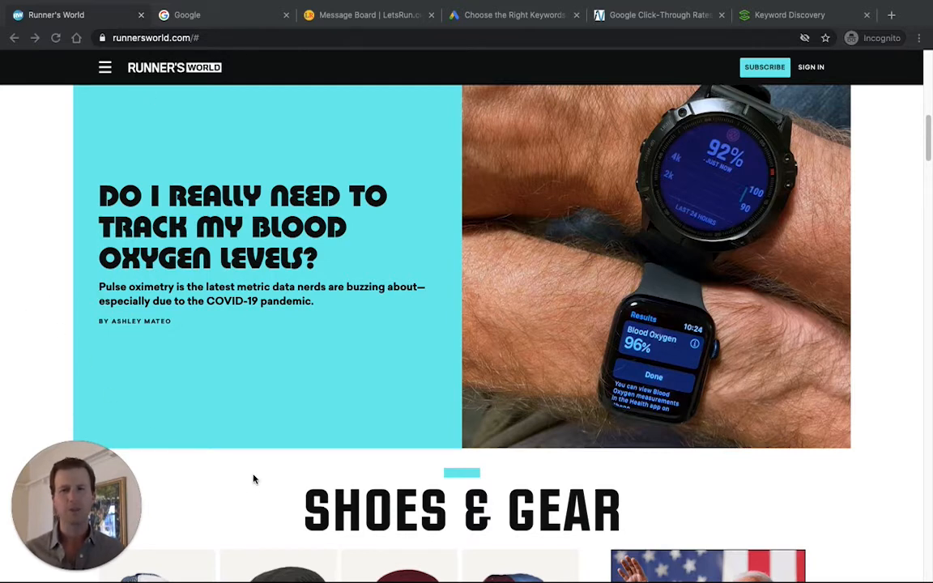
# Look over the featured stories on the Runner's World homepage, including the shoe-cleaning article.
pyautogui.click(883, 222)
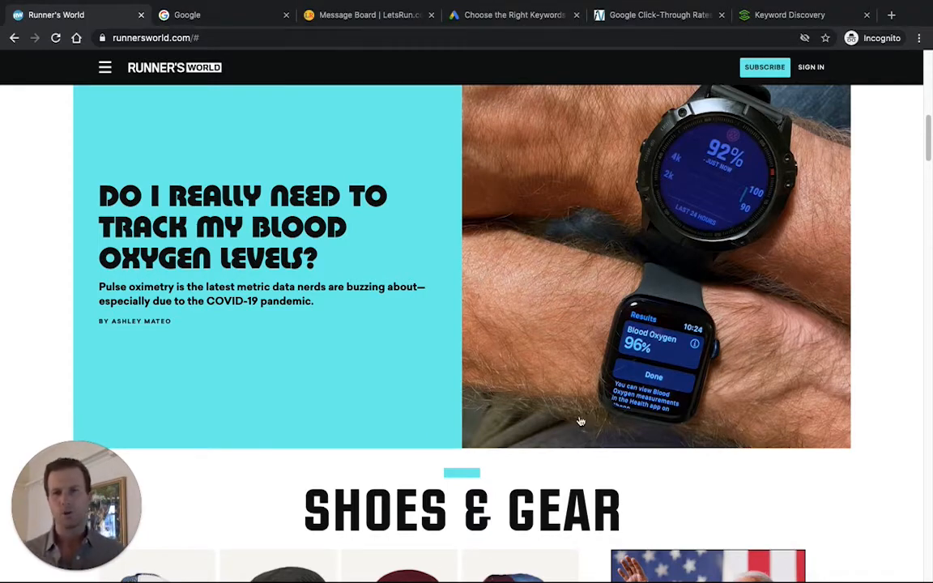
pyautogui.scroll(4, 252, 411)
pyautogui.scroll(5, 189, 356)
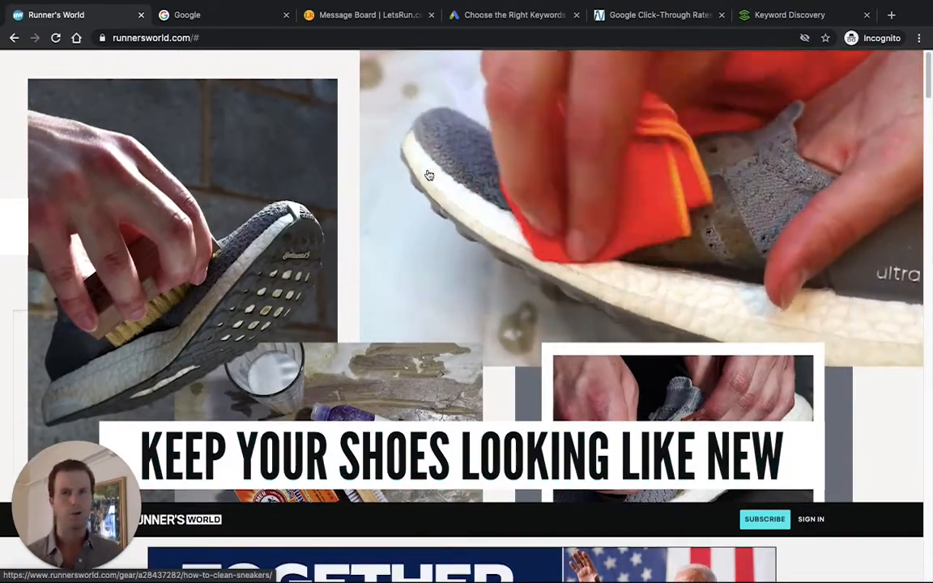
pyautogui.scroll(-3, 243, 227)
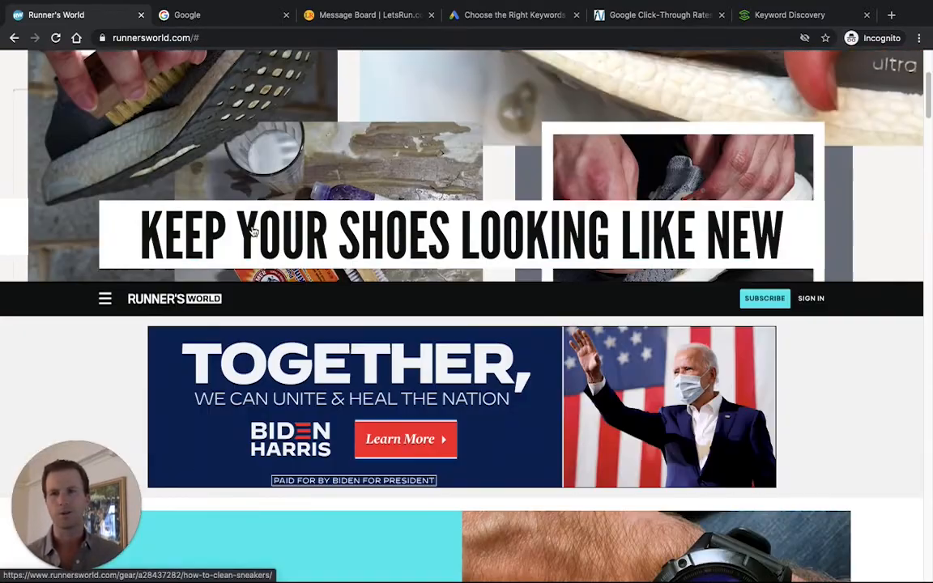
# Open the Runner's World site navigation, review its topic categories and close it.
pyautogui.click(105, 298)
pyautogui.scroll(-4, 110, 290)
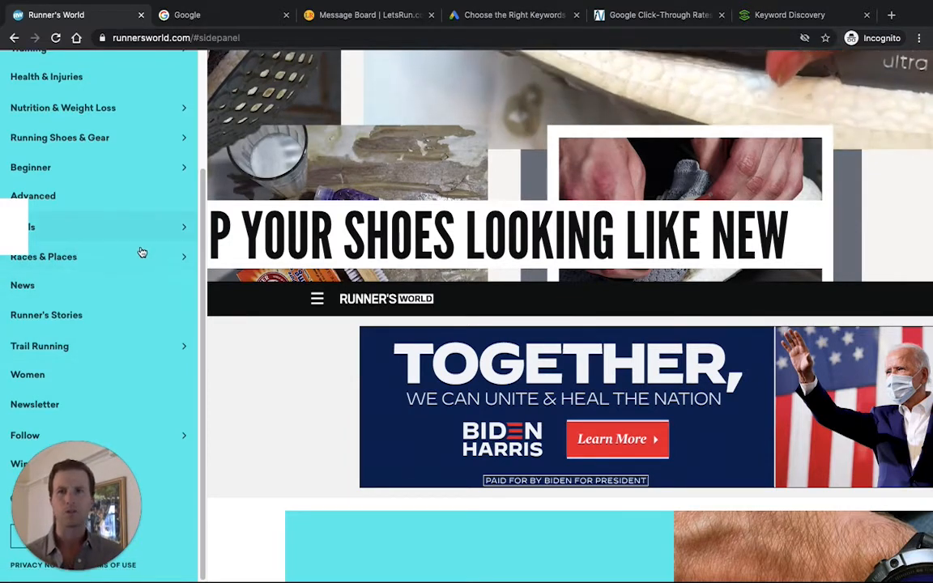
pyautogui.scroll(3, 137, 258)
pyautogui.scroll(1, 137, 257)
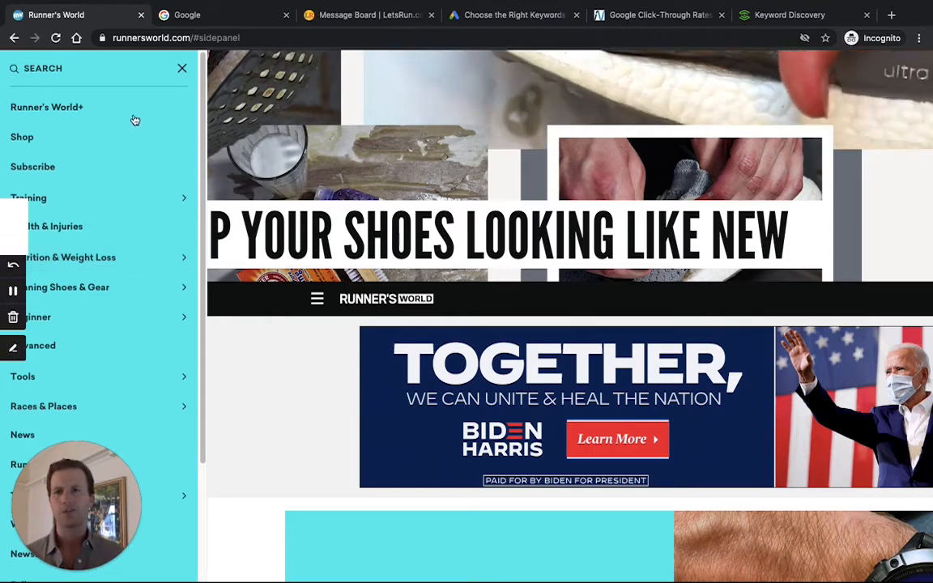
pyautogui.click(183, 69)
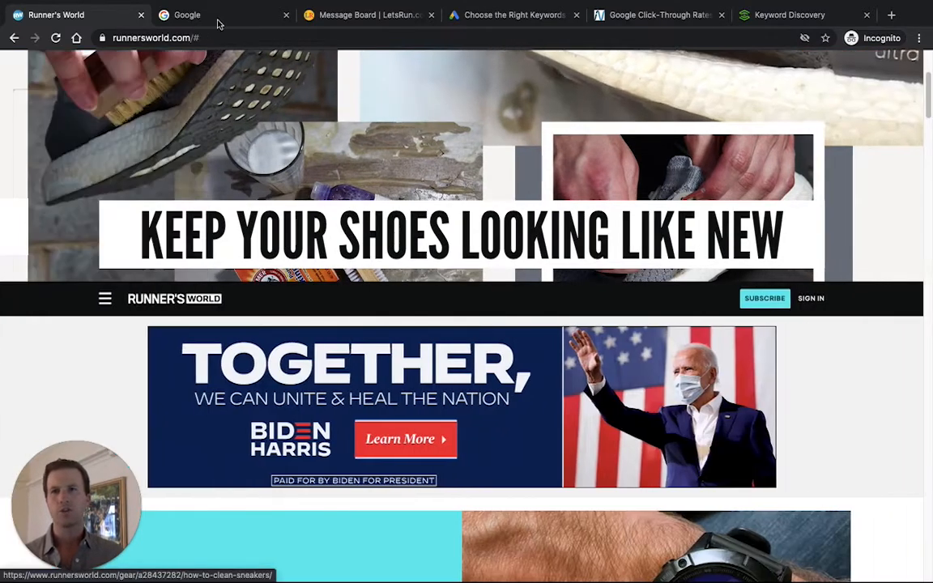
# Search Google for "running shoes".
pyautogui.click(219, 21)
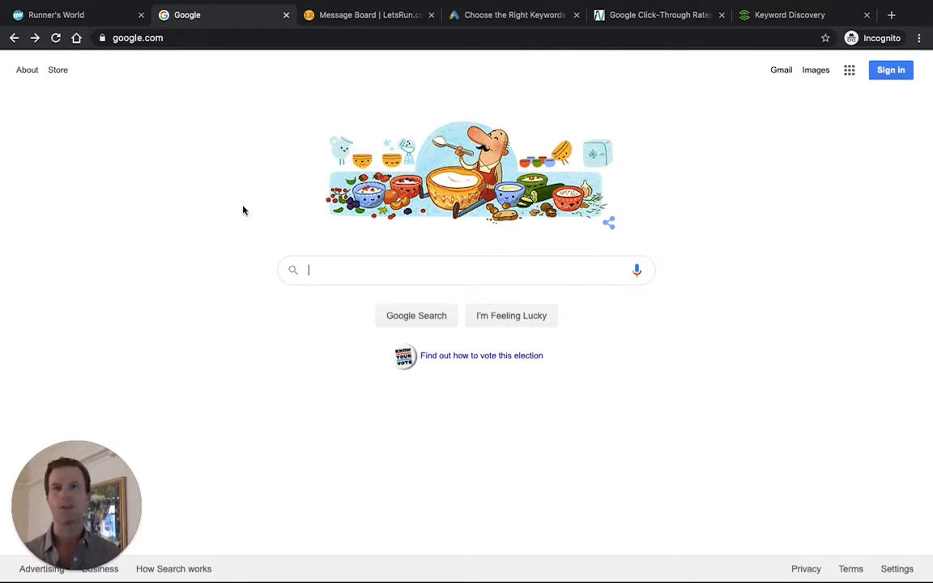
pyautogui.write('ru')
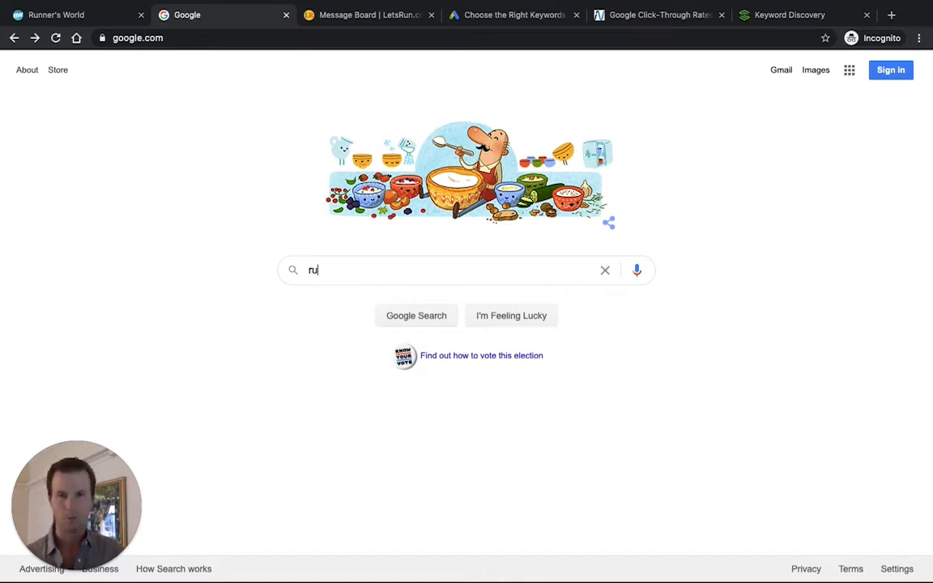
pyautogui.write('nning shoes')
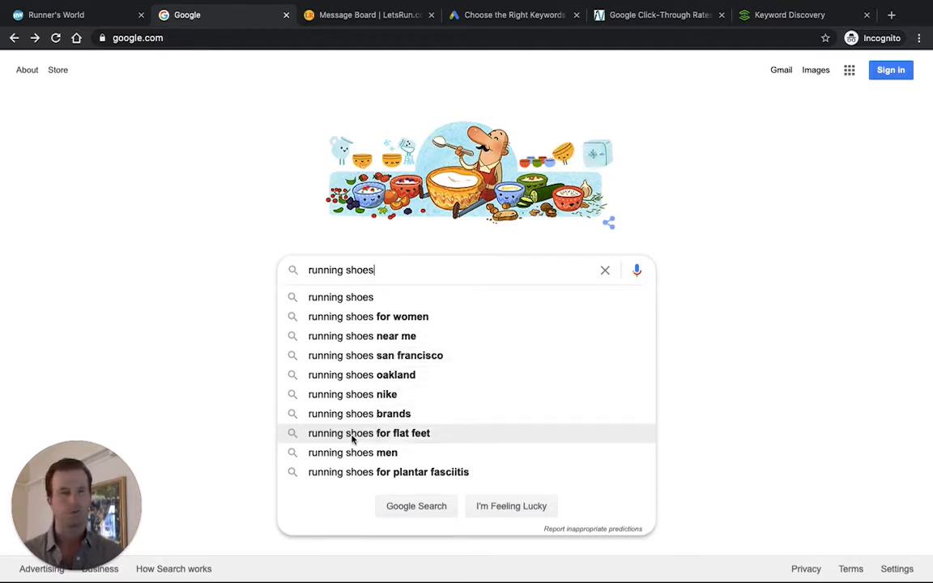
pyautogui.press('Return')
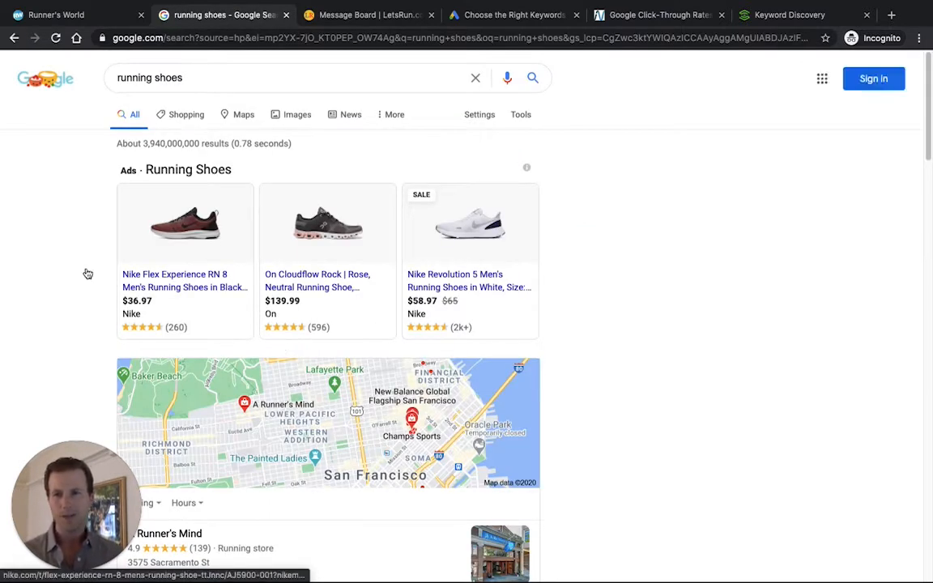
# Examine the Google results for running shoes, including the ads, local stores, organic listings and People also ask questions.
pyautogui.scroll(-1, 128, 265)
pyautogui.scroll(-5, 199, 296)
pyautogui.scroll(-3, 162, 322)
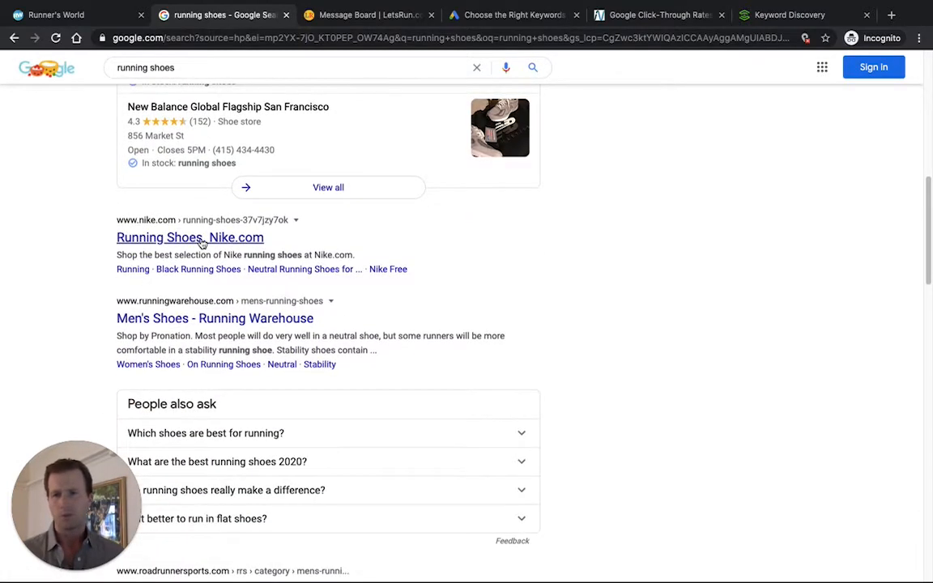
pyautogui.scroll(-4, 202, 243)
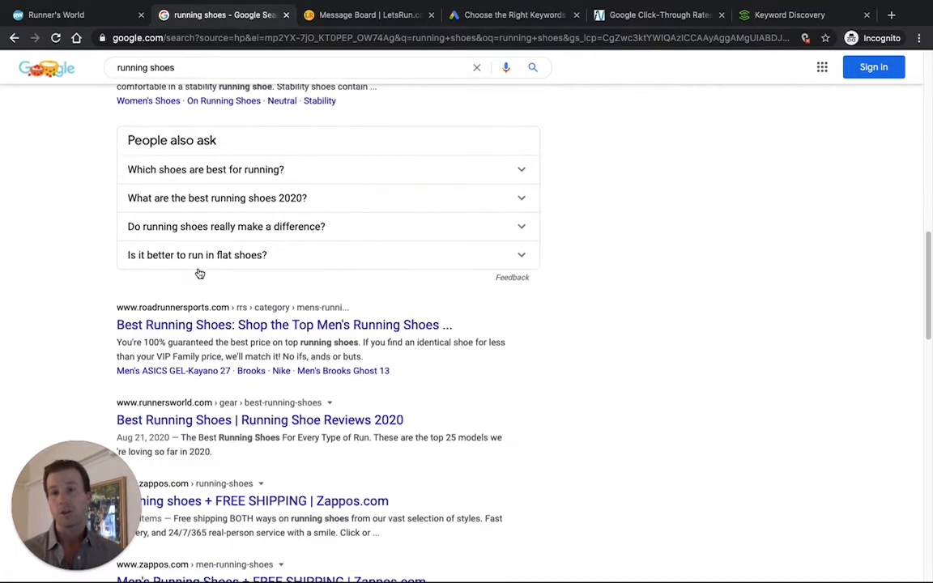
pyautogui.scroll(1, 199, 273)
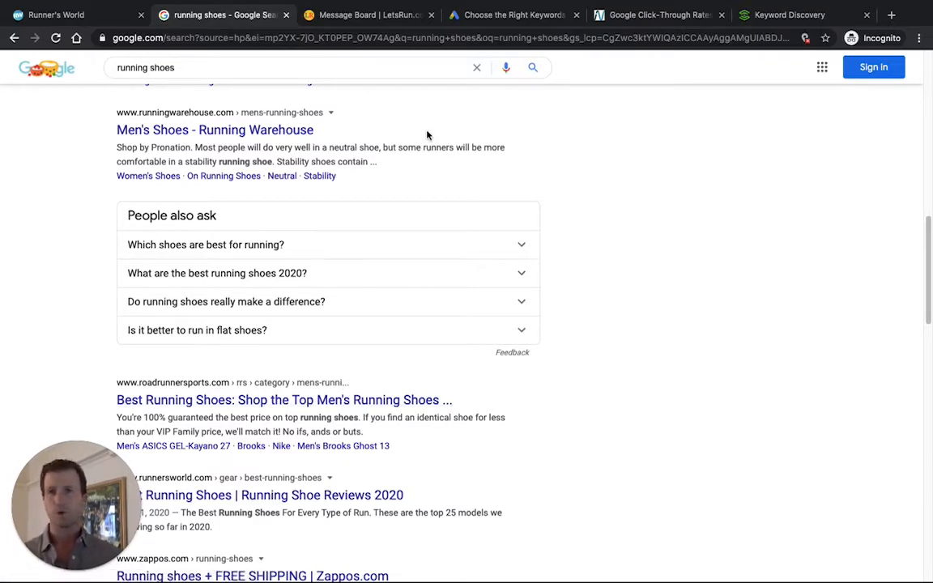
# Switch to the LetsRun message board and review the thread titles for topics runners discuss.
pyautogui.click(360, 18)
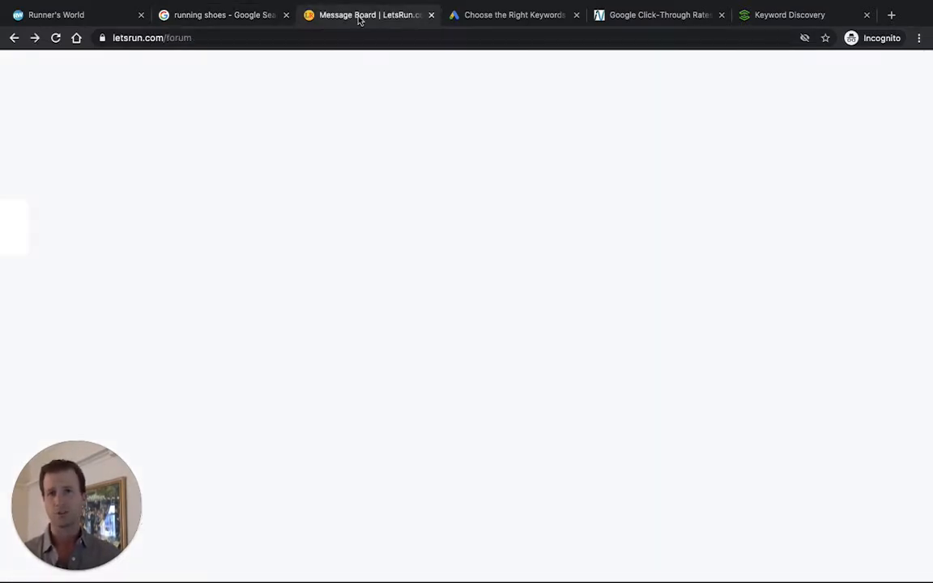
pyautogui.scroll(3, 183, 161)
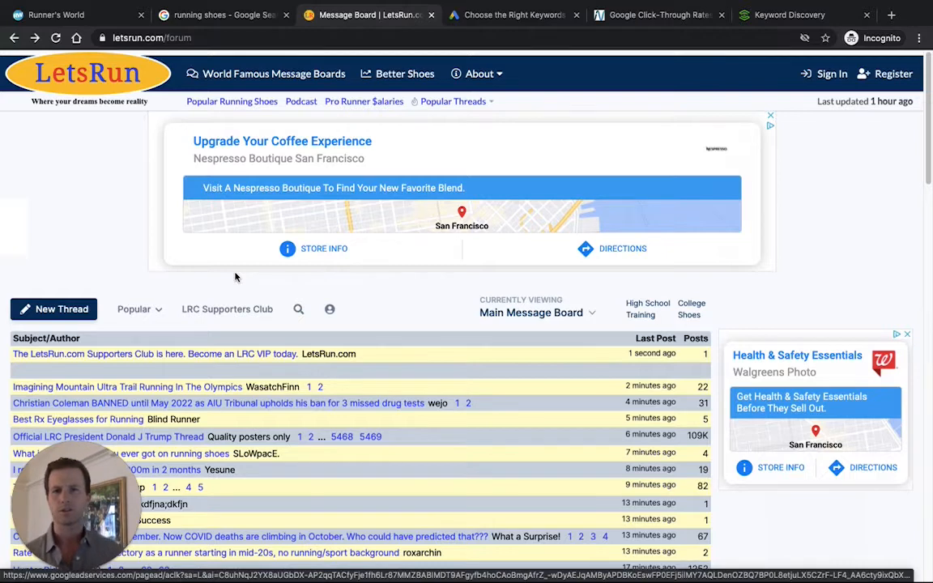
pyautogui.scroll(-2, 390, 360)
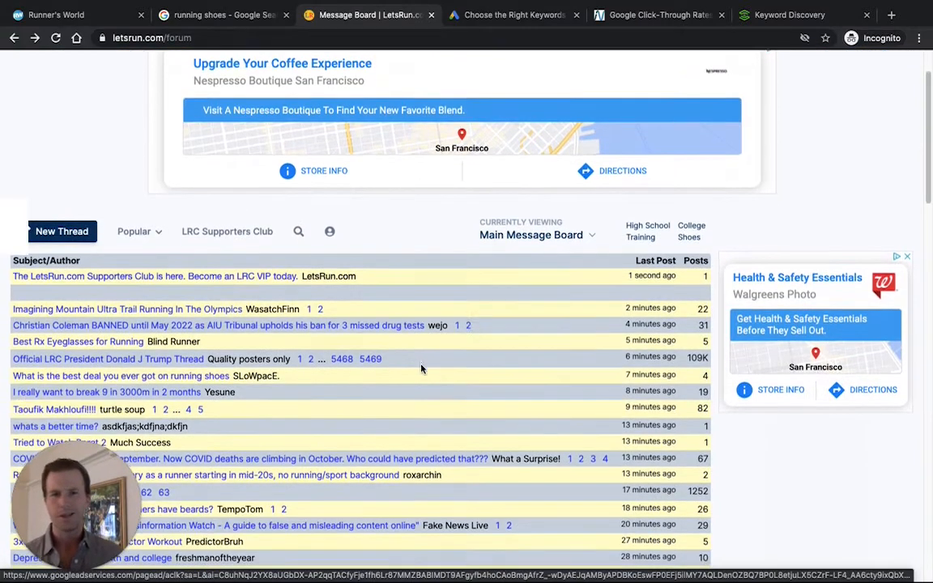
pyautogui.scroll(-1, 421, 369)
pyautogui.scroll(-2, 422, 366)
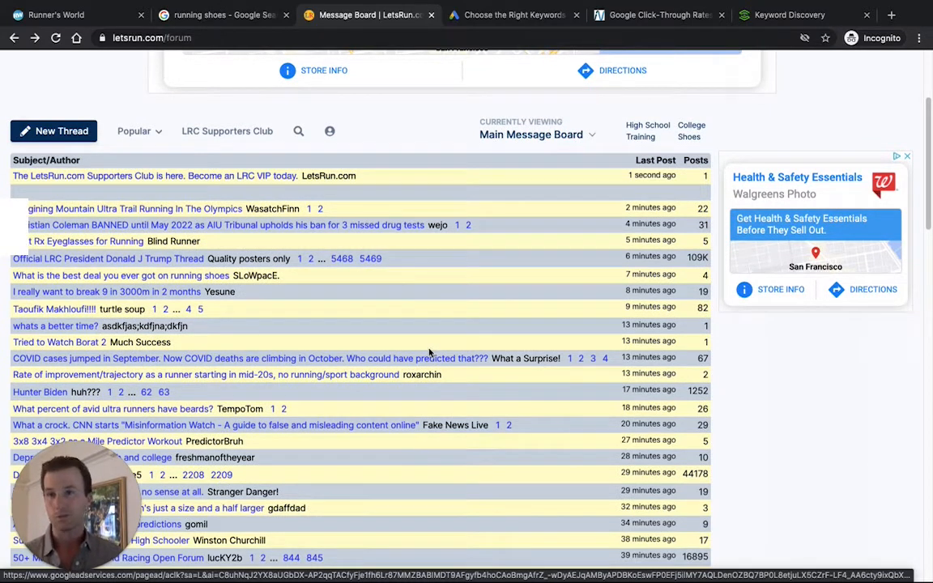
pyautogui.scroll(2, 232, 294)
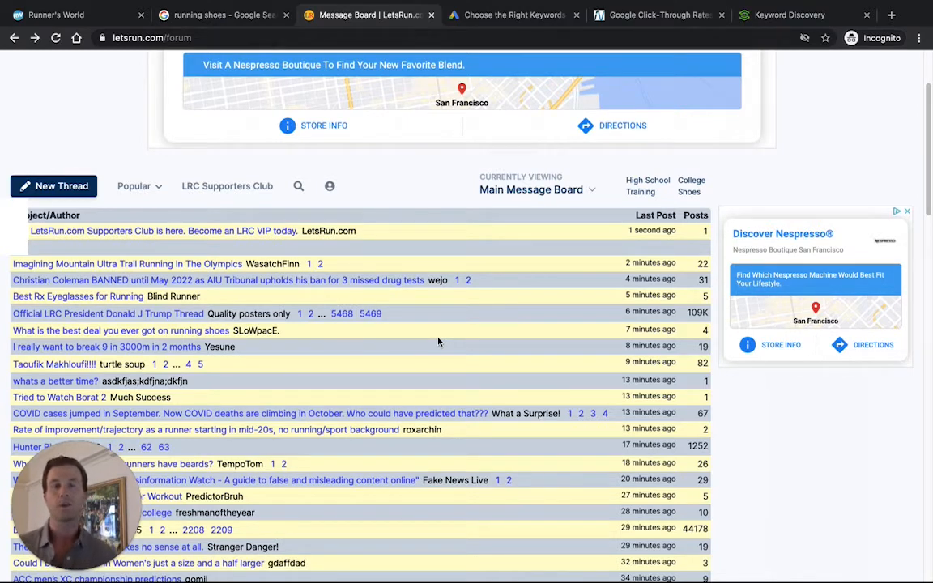
# View the Google Ads Keyword Planner page and highlight the Position 1 rate in the Ignite Visibility click-through rates article.
pyautogui.click(530, 16)
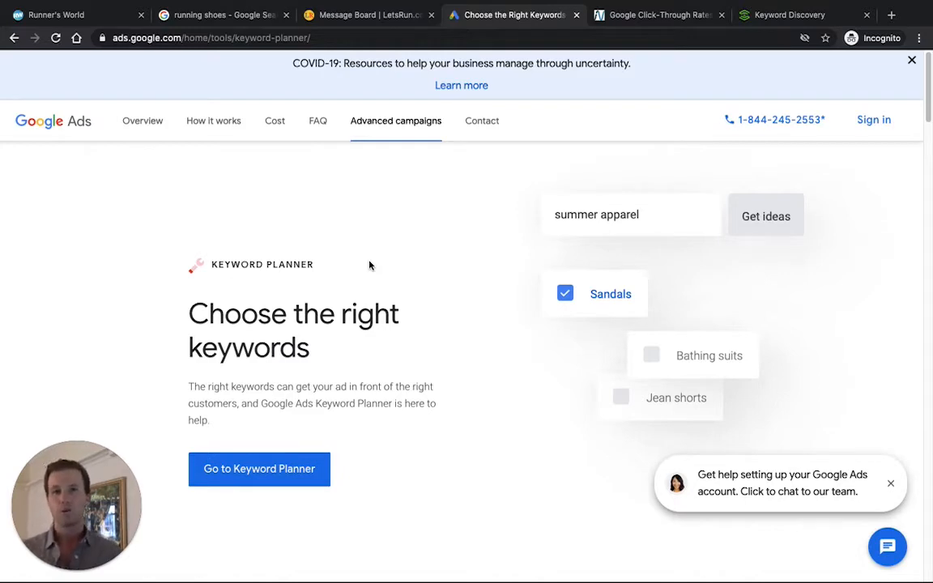
pyautogui.click(654, 16)
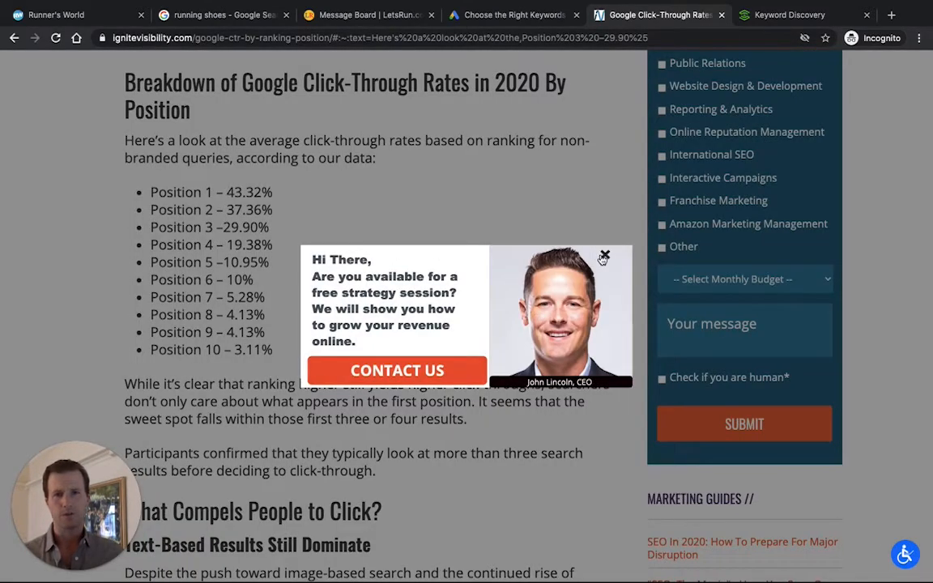
pyautogui.click(603, 254)
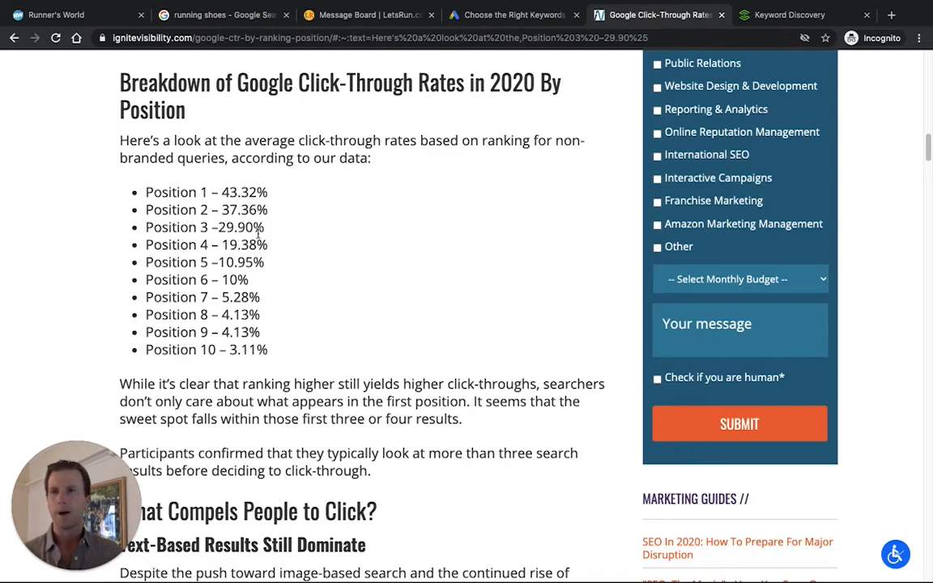
pyautogui.moveTo(147, 192); pyautogui.dragTo(271, 192)
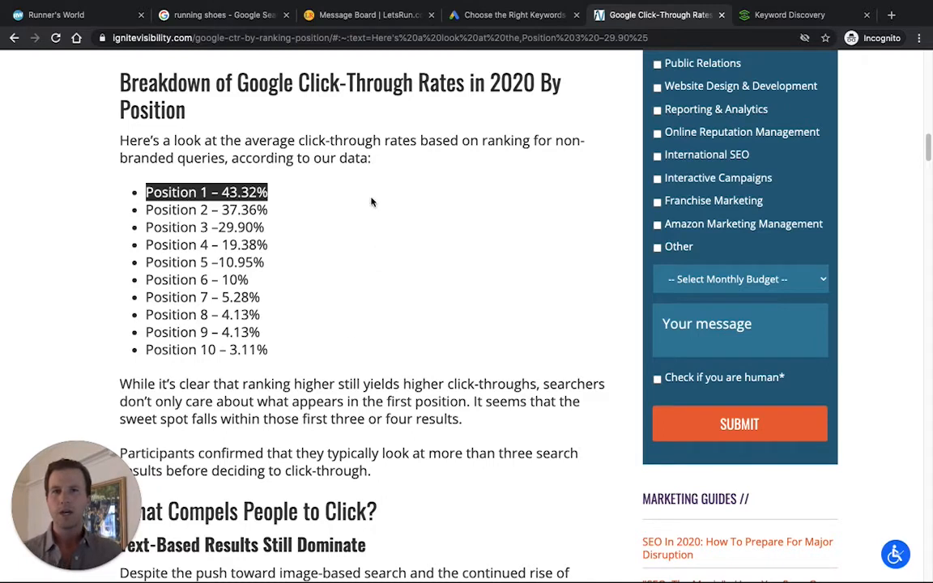
pyautogui.click(383, 164)
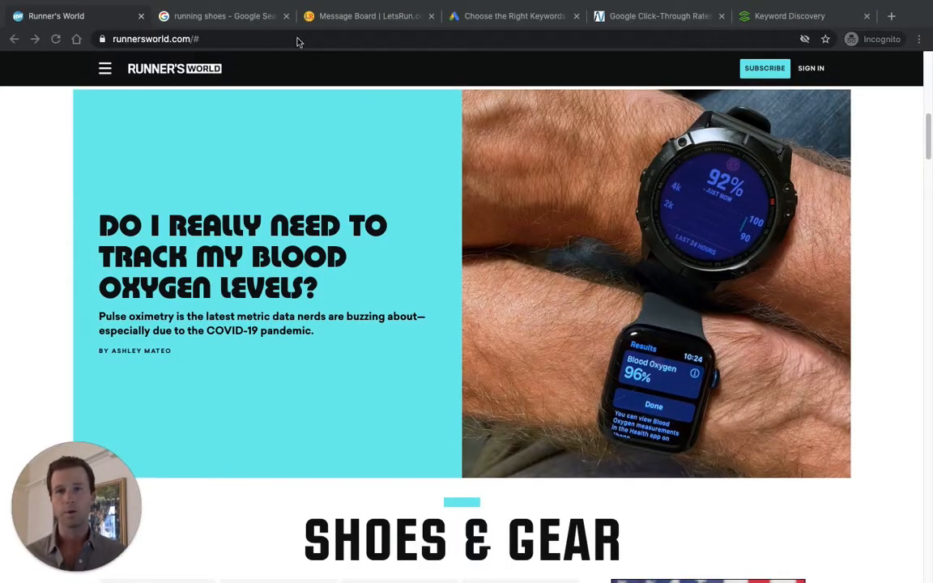
# Return to the Google results for running shoes and compare the organic listings below the People also ask questions.
pyautogui.click(236, 25)
pyautogui.scroll(3, 287, 185)
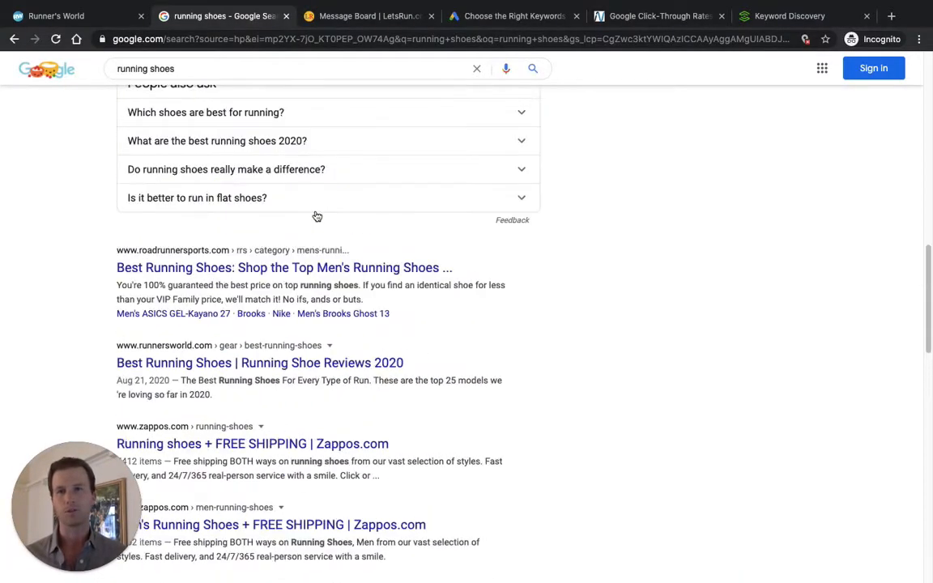
pyautogui.scroll(-1, 225, 207)
pyautogui.scroll(3, 292, 241)
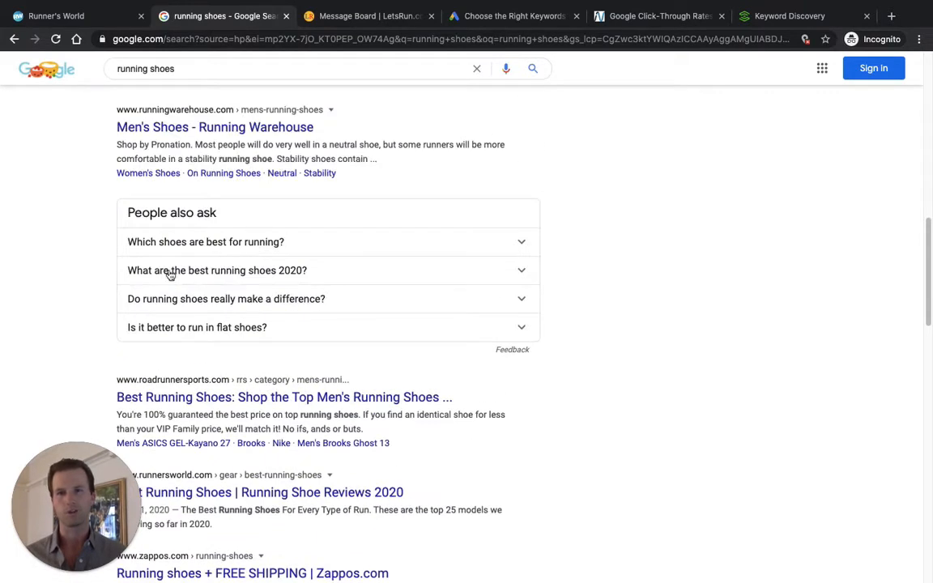
pyautogui.scroll(-3, 225, 267)
pyautogui.scroll(-2, 226, 306)
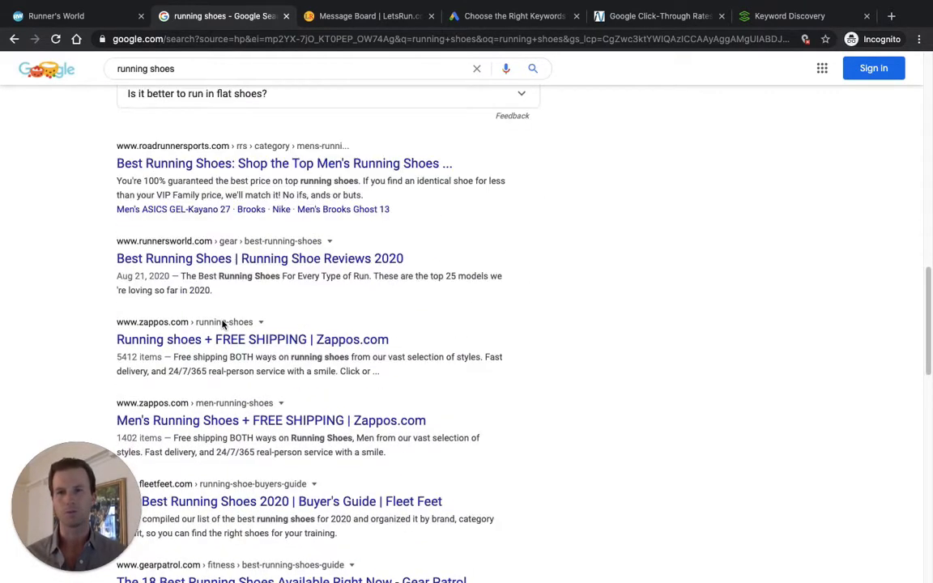
pyautogui.scroll(-1, 235, 324)
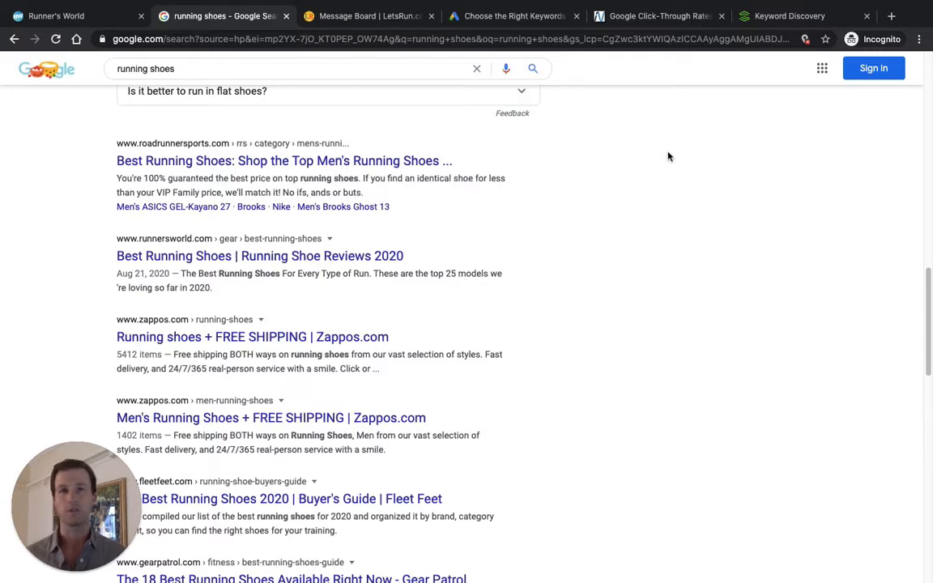
# Switch to Searchmetrics Keyword Discovery and run a US lookup for the keyword "running shoes".
pyautogui.click(773, 24)
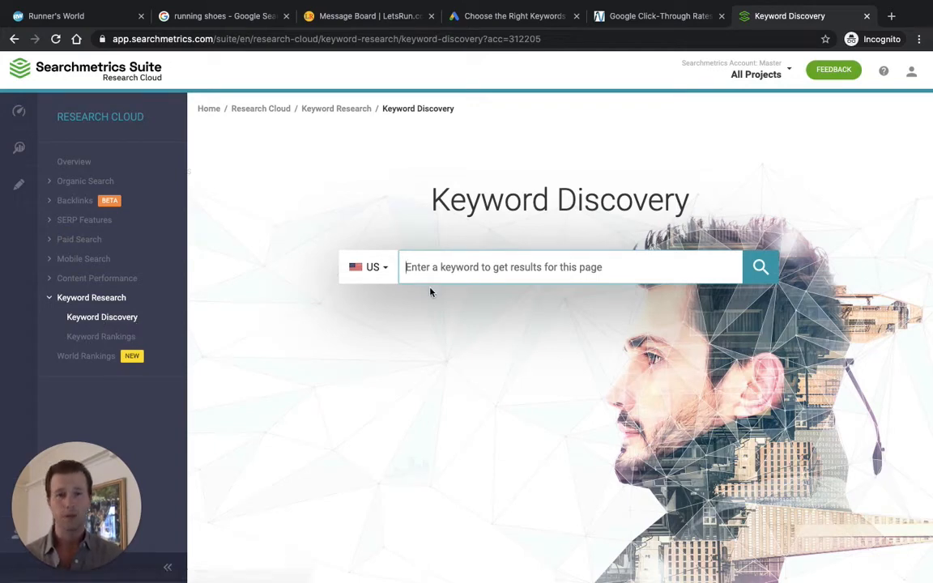
pyautogui.write('runnin')
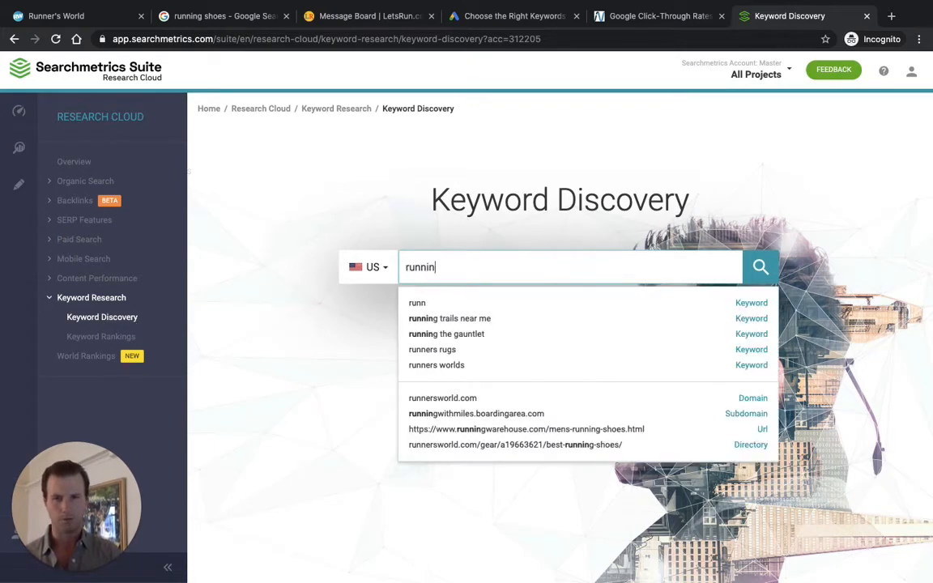
pyautogui.write('g shoes')
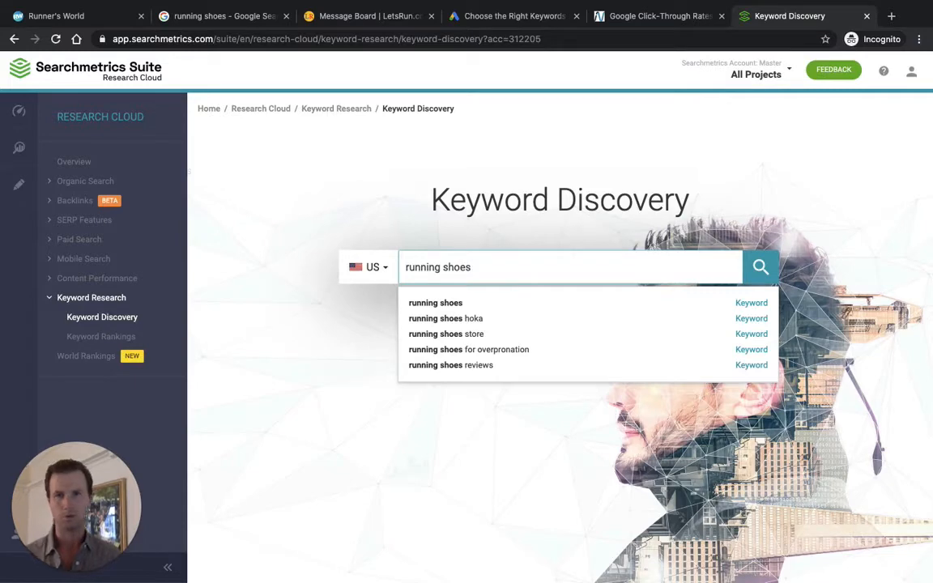
pyautogui.click(461, 307)
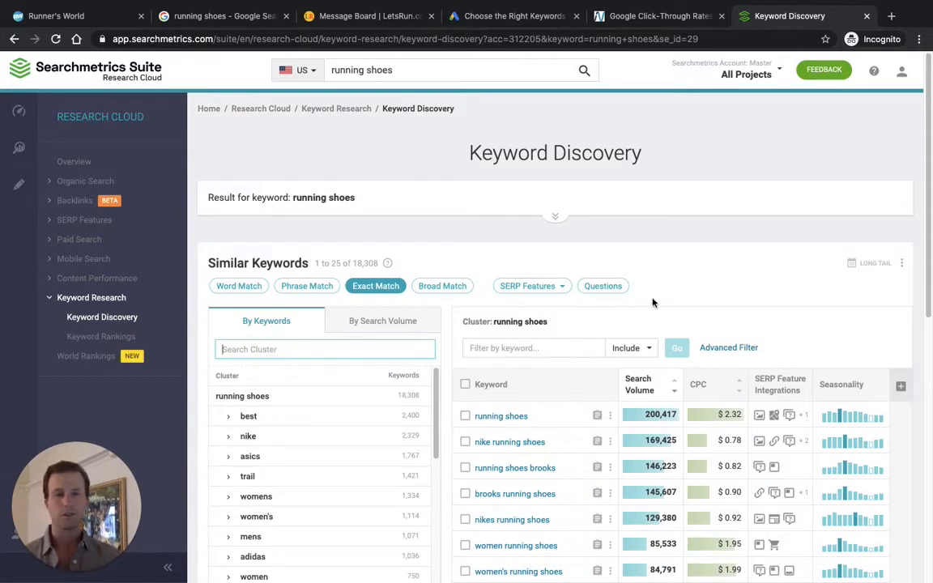
# Examine the similar keywords for running shoes, comparing search volume, CPC and the keyword clusters.
pyautogui.scroll(-1, 781, 243)
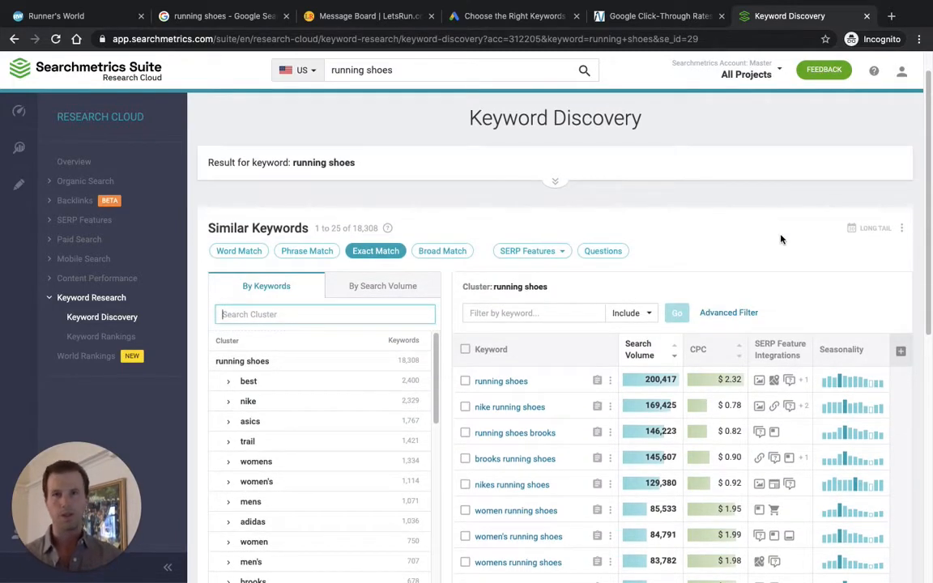
pyautogui.scroll(-1, 782, 238)
pyautogui.scroll(-2, 781, 237)
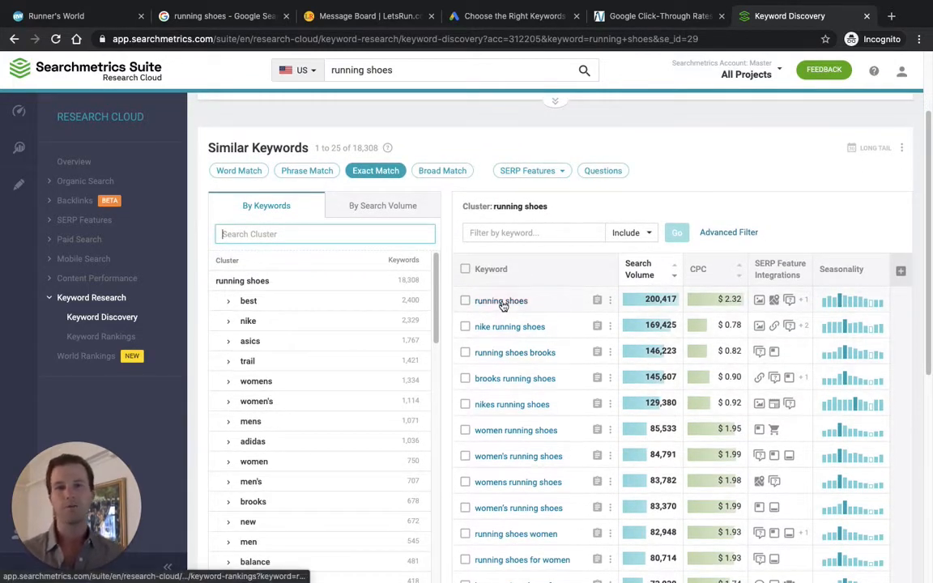
pyautogui.scroll(-2, 502, 306)
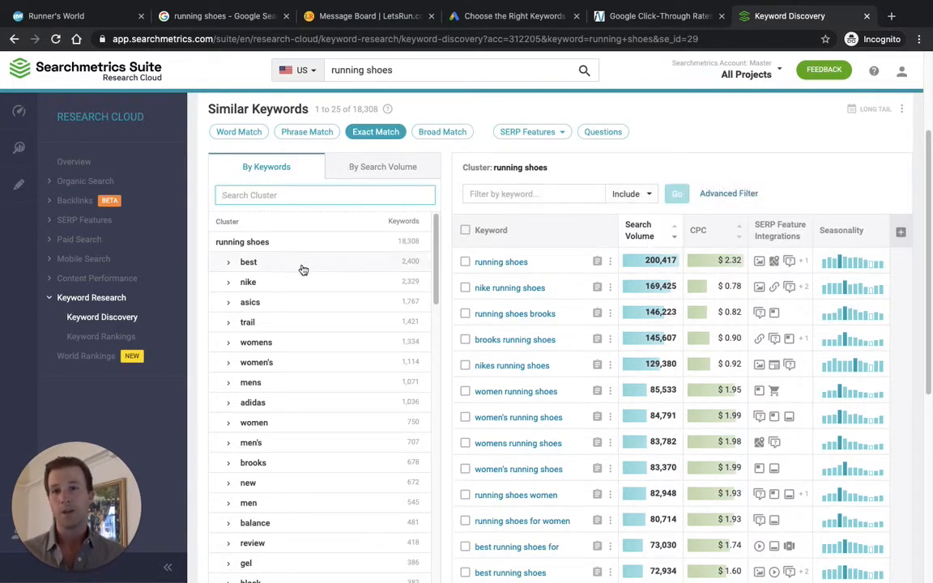
pyautogui.scroll(-2, 322, 333)
pyautogui.scroll(-5, 321, 339)
pyautogui.scroll(2, 316, 371)
pyautogui.scroll(5, 316, 370)
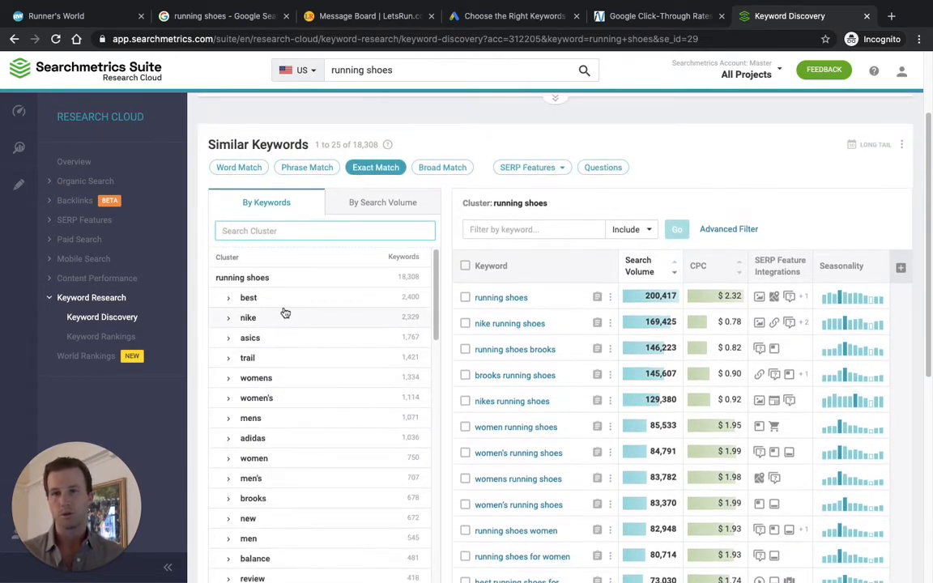
# Narrow the similar keywords to the "best" cluster and view the explanation of the Seasonality column.
pyautogui.click(265, 301)
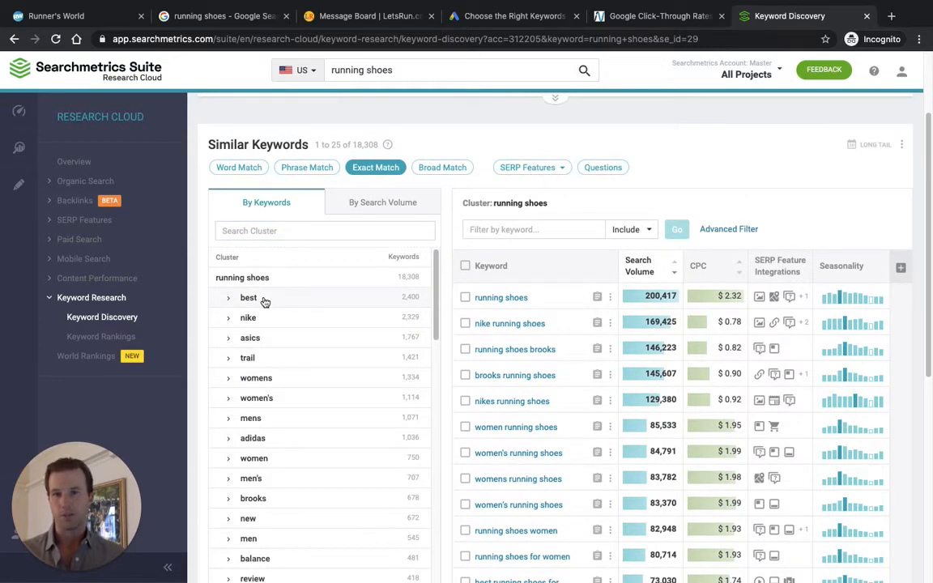
pyautogui.click(416, 301)
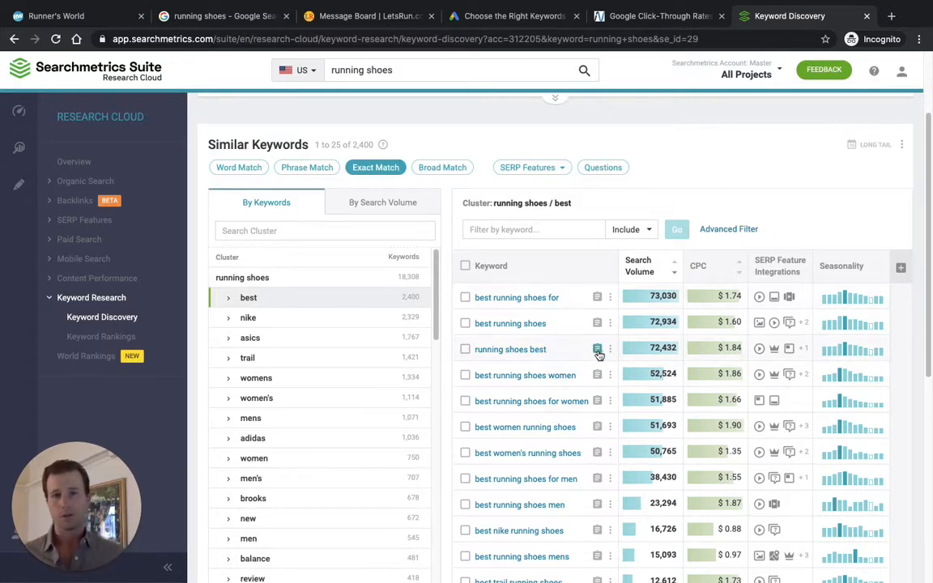
pyautogui.scroll(1, 708, 363)
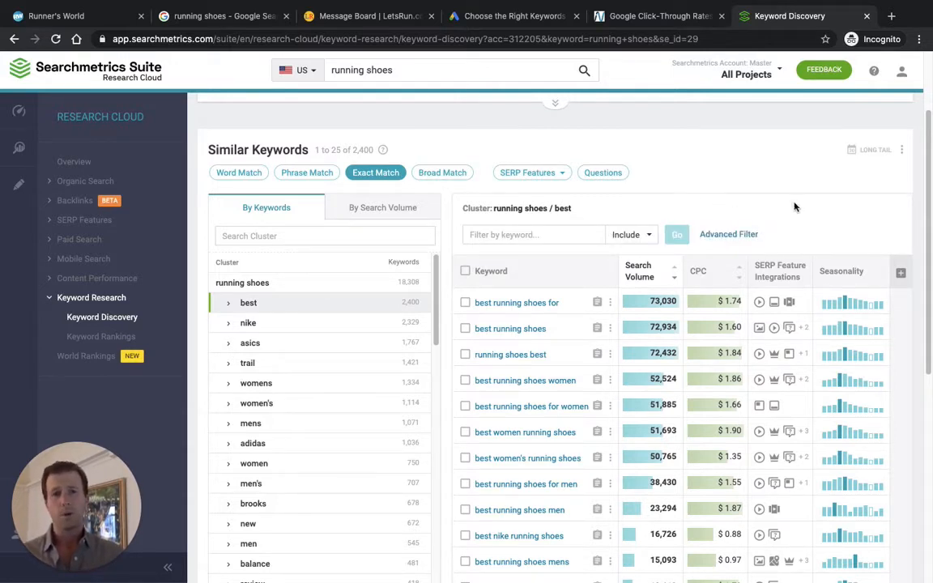
pyautogui.moveTo(841, 274)
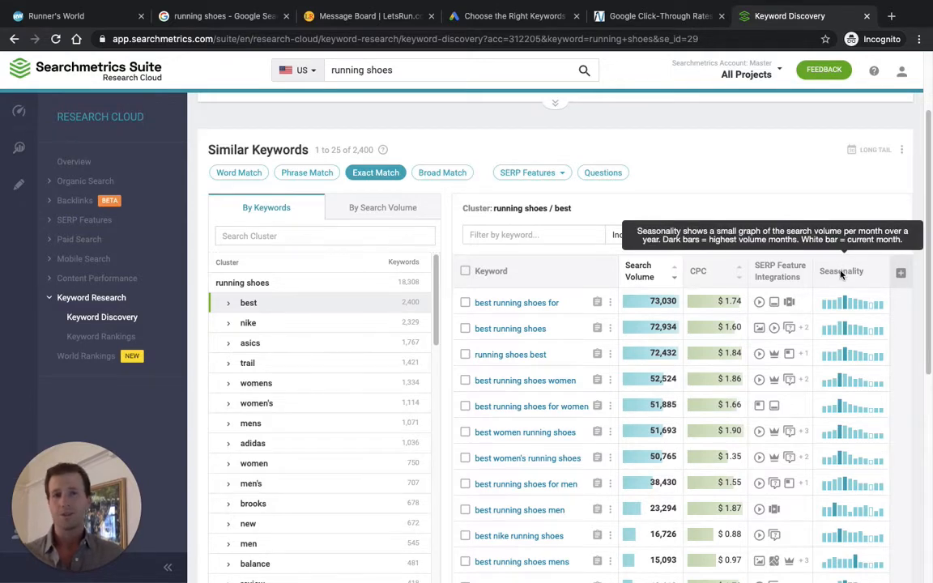
# Expand the running shoes result summary and review its search volume, seasonality, SERP spread and traffic value potential.
pyautogui.scroll(3, 841, 274)
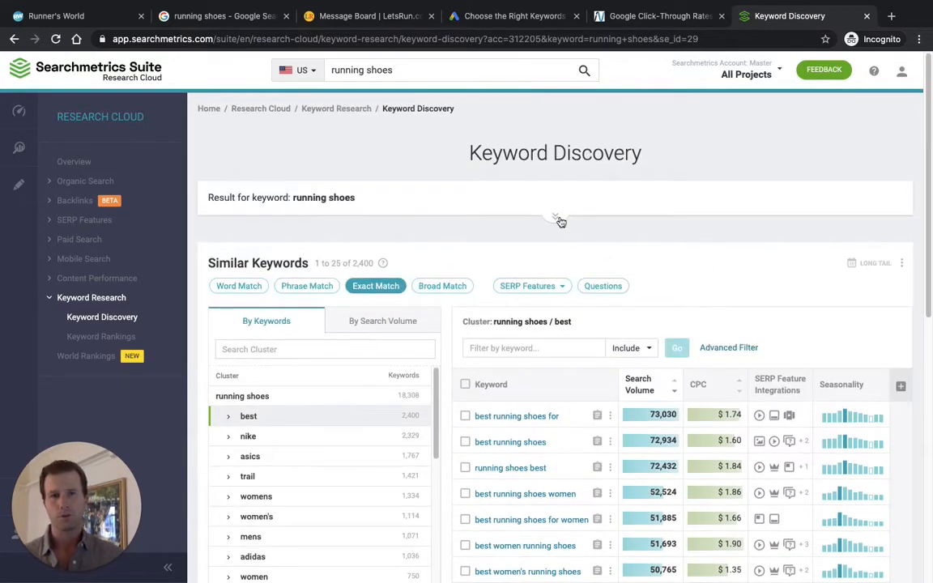
pyautogui.click(556, 220)
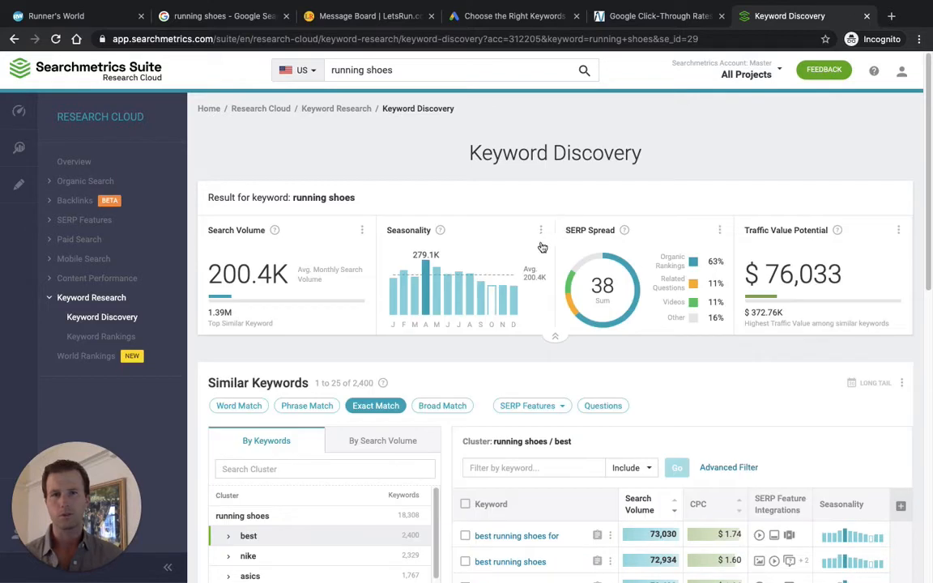
pyautogui.scroll(-1, 510, 338)
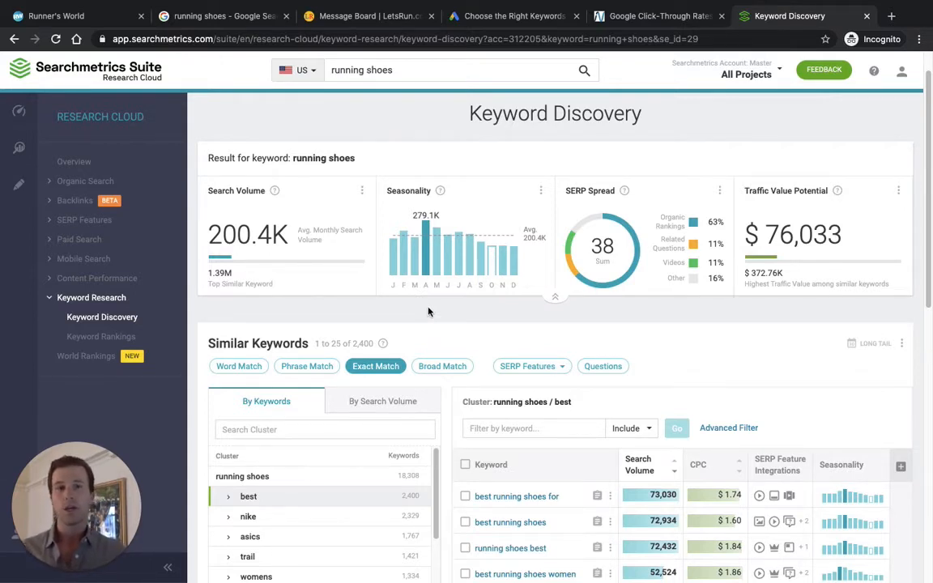
pyautogui.scroll(-1, 637, 349)
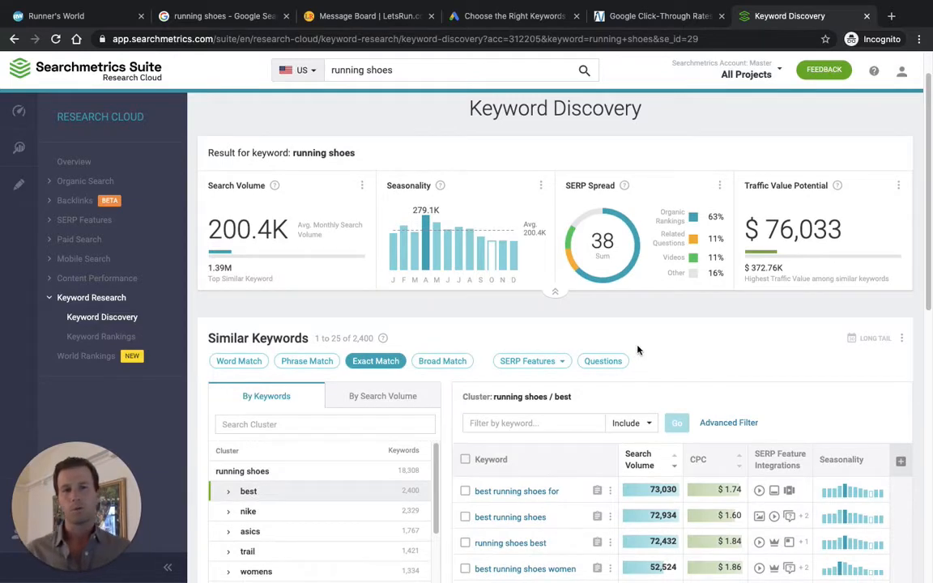
# Examine the keywords in the "best" cluster, comparing their search volume, CPC and SERP feature integrations.
pyautogui.scroll(-3, 637, 349)
pyautogui.scroll(-4, 717, 330)
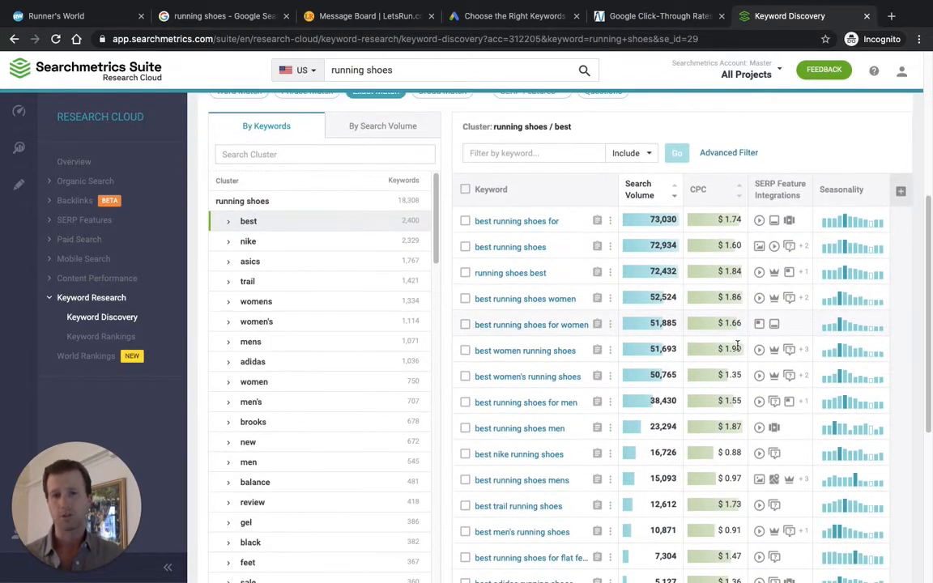
pyautogui.scroll(-1, 704, 369)
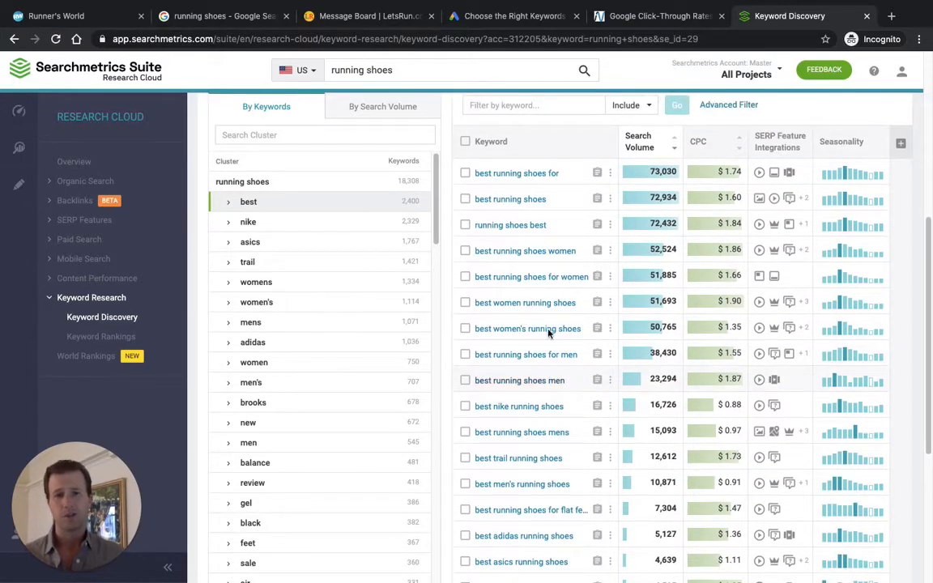
pyautogui.scroll(-7, 527, 322)
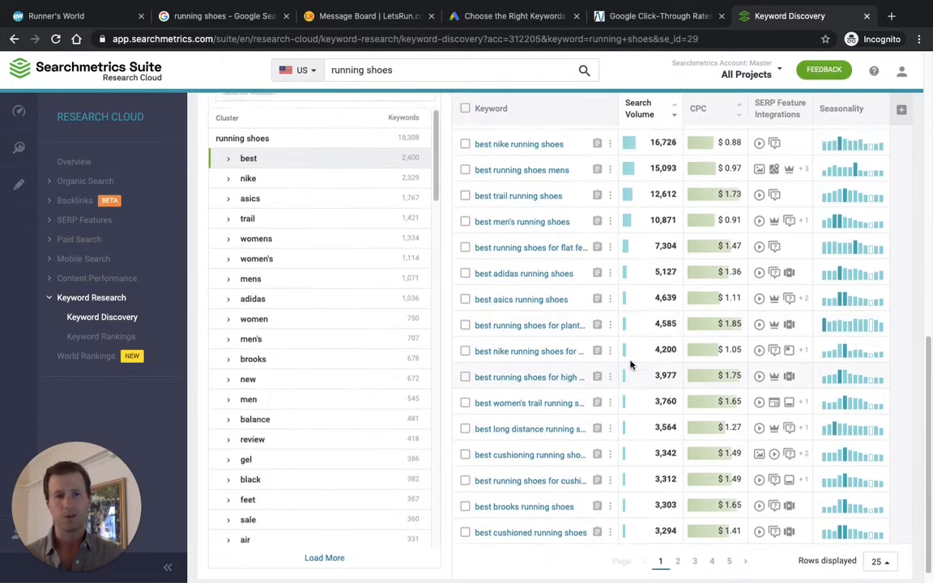
pyautogui.scroll(10, 630, 363)
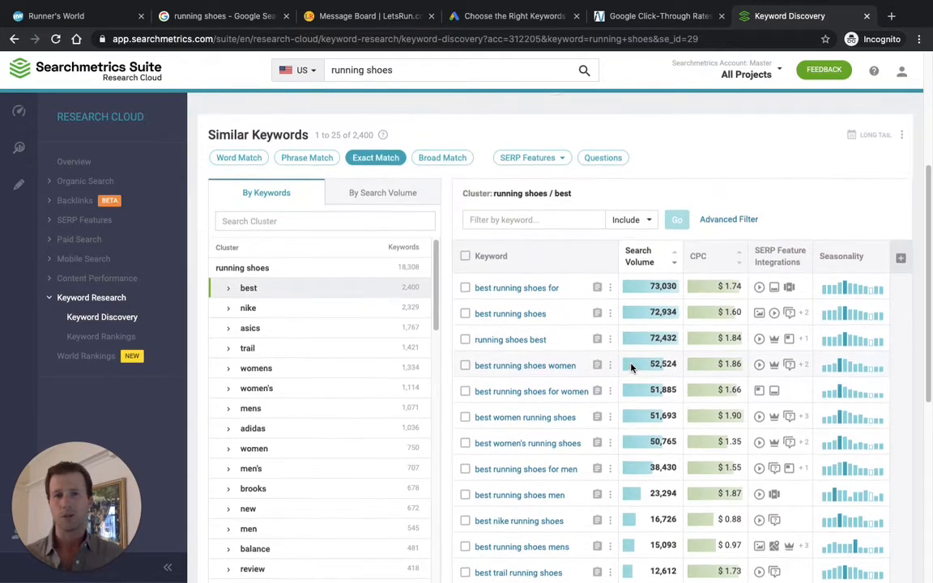
pyautogui.scroll(1, 631, 368)
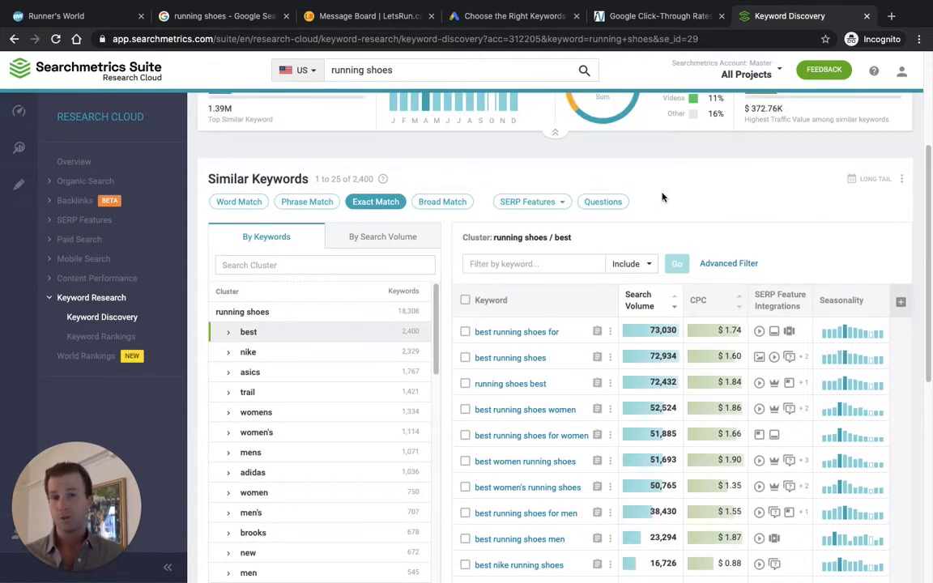
# Filter the "best" cluster to question keywords and compare them with Google's People also ask questions for running shoes.
pyautogui.click(600, 203)
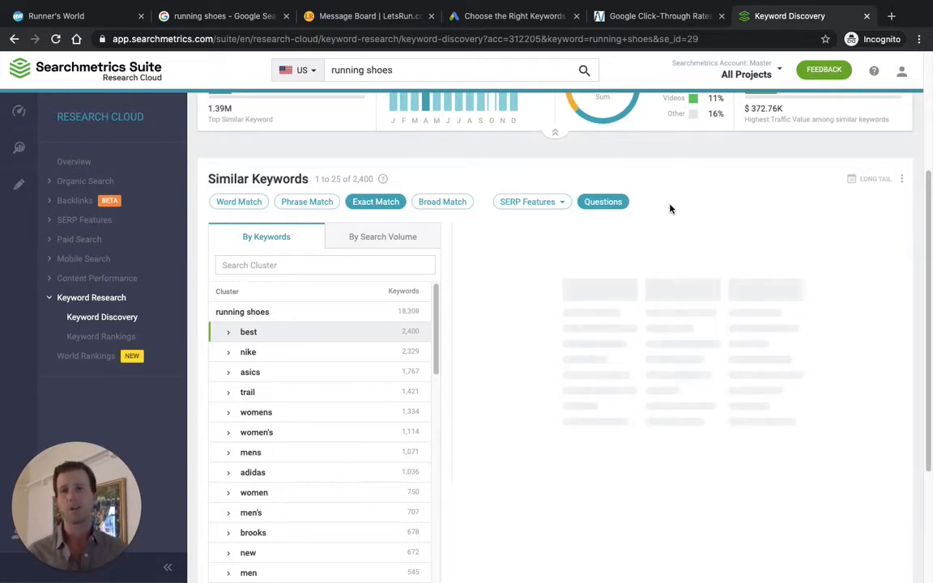
pyautogui.click(200, 16)
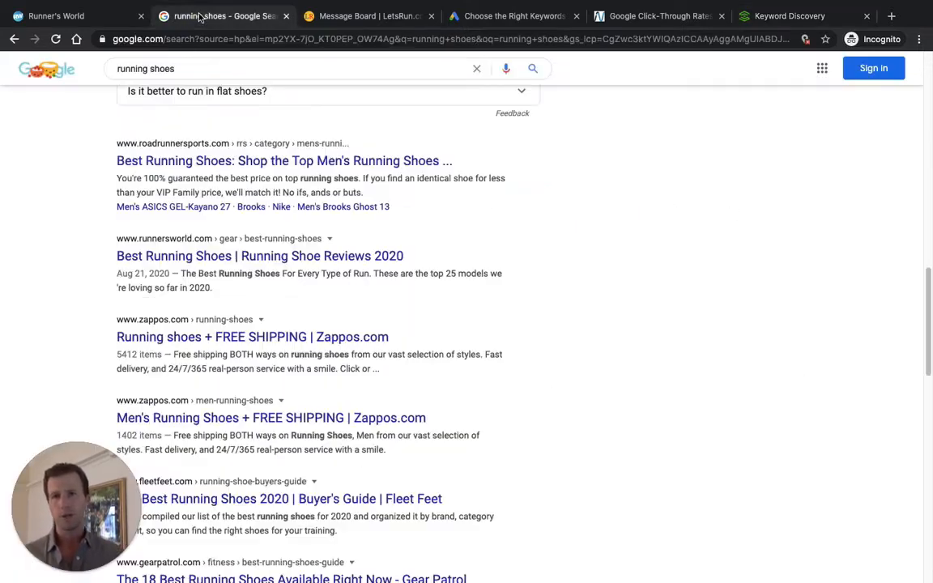
pyautogui.scroll(3, 222, 284)
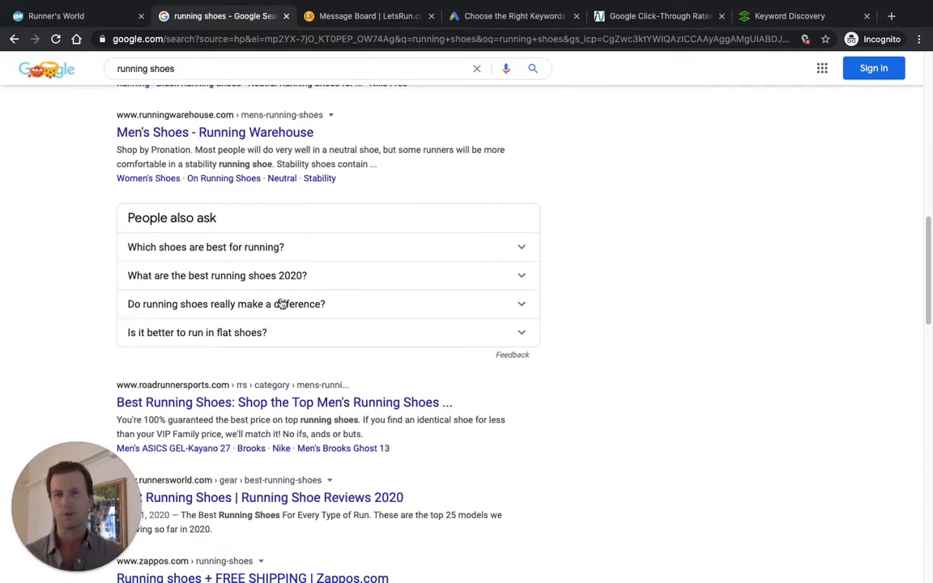
pyautogui.click(806, 23)
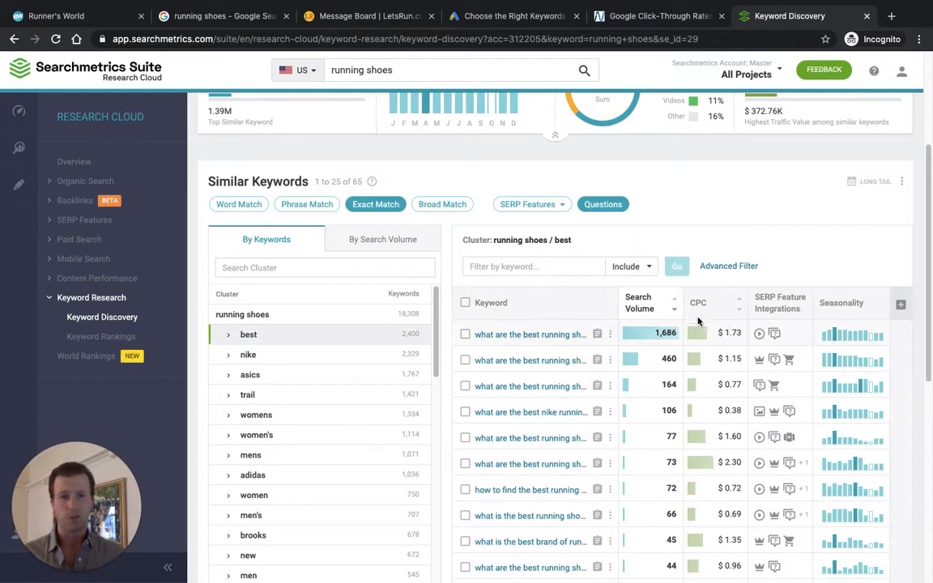
pyautogui.scroll(-2, 621, 319)
pyautogui.scroll(-1, 621, 312)
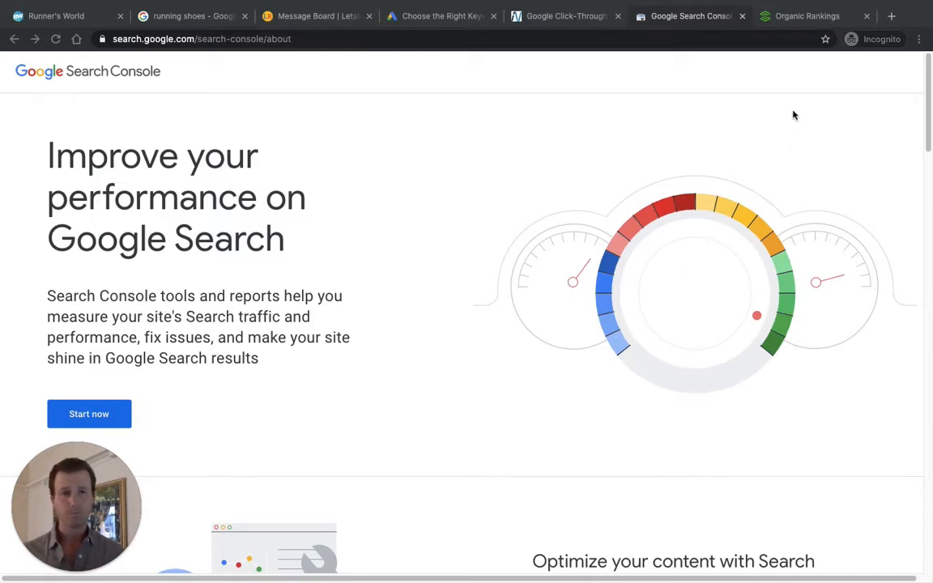
# Switch to the Searchmetrics Organic Rankings for runnersworld.com and review the criteria offered by the Advanced Filter for organic keywords.
pyautogui.click(799, 21)
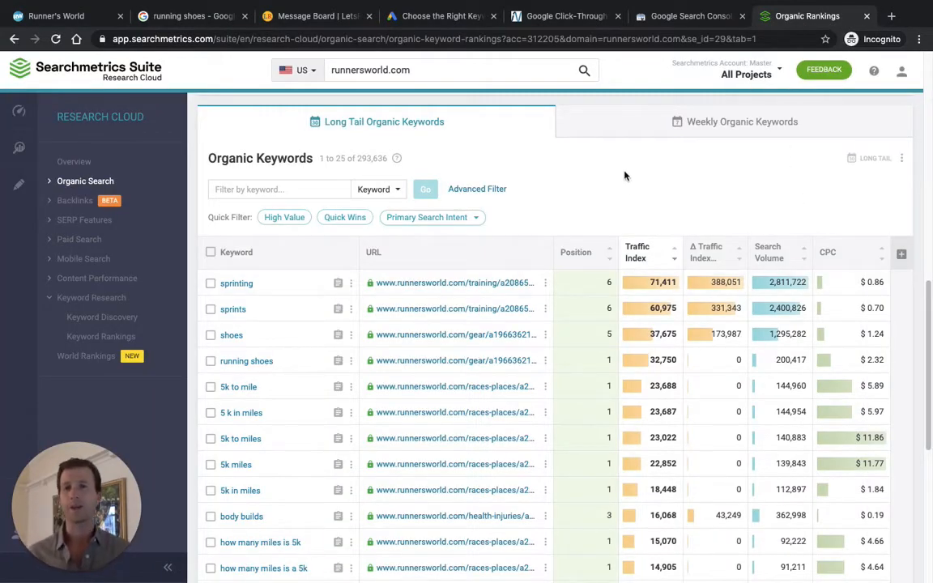
pyautogui.scroll(1, 625, 192)
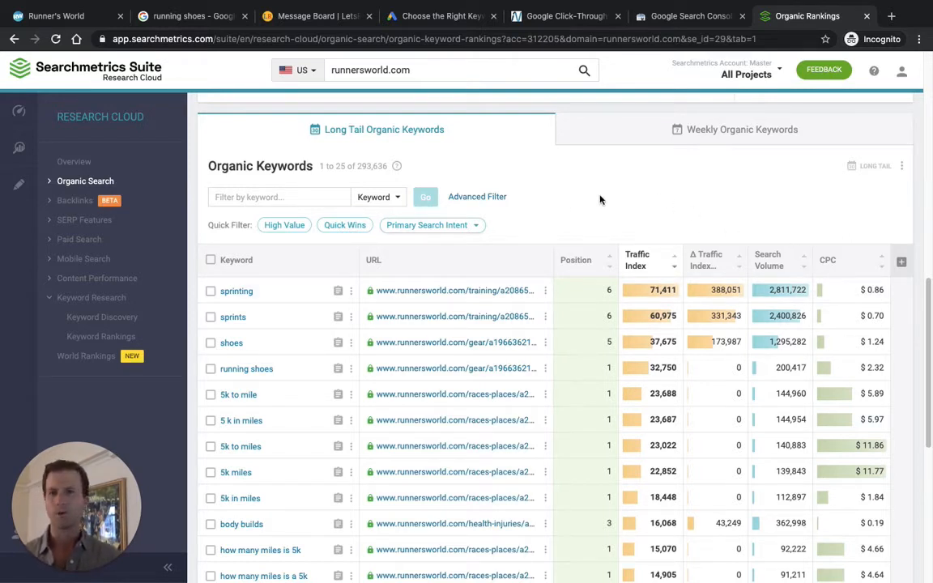
pyautogui.click(477, 198)
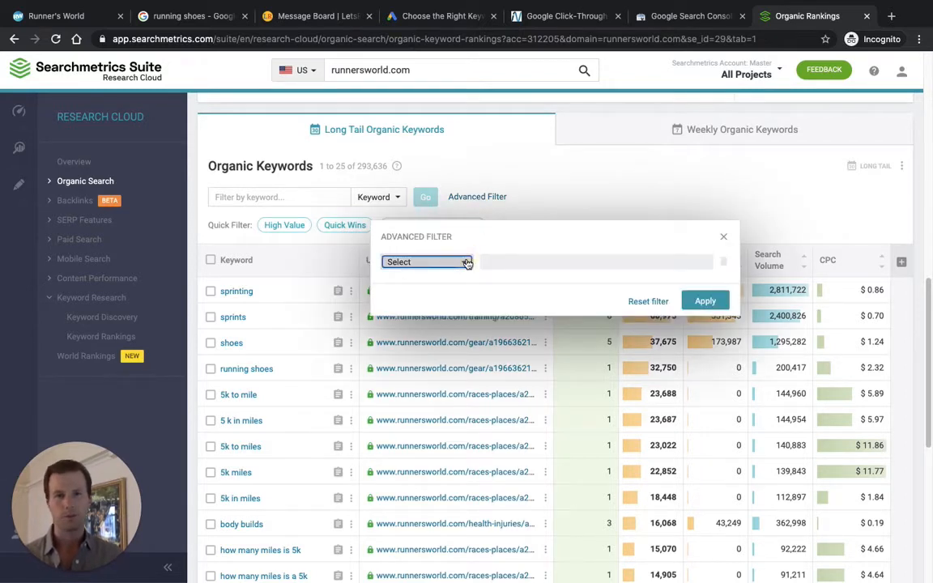
pyautogui.click(465, 261)
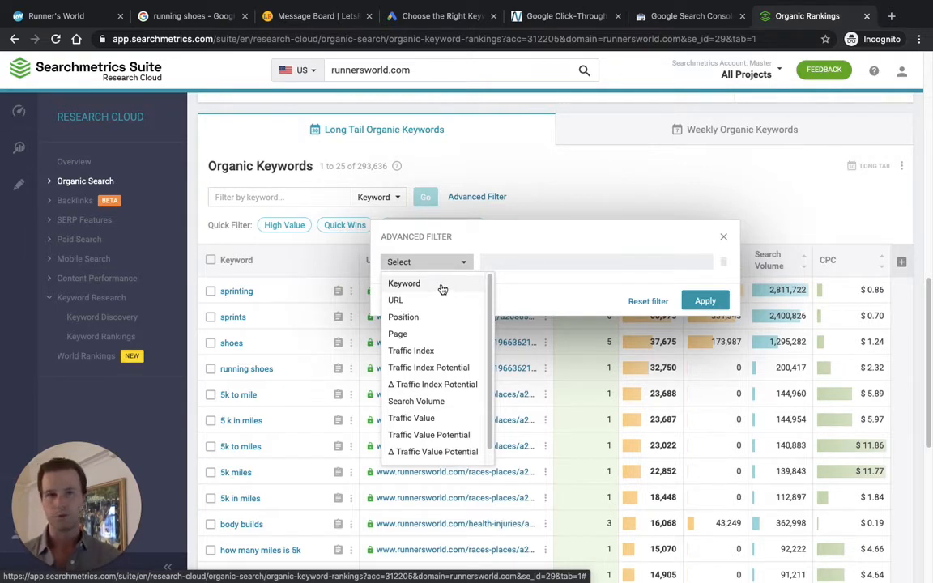
pyautogui.click(725, 237)
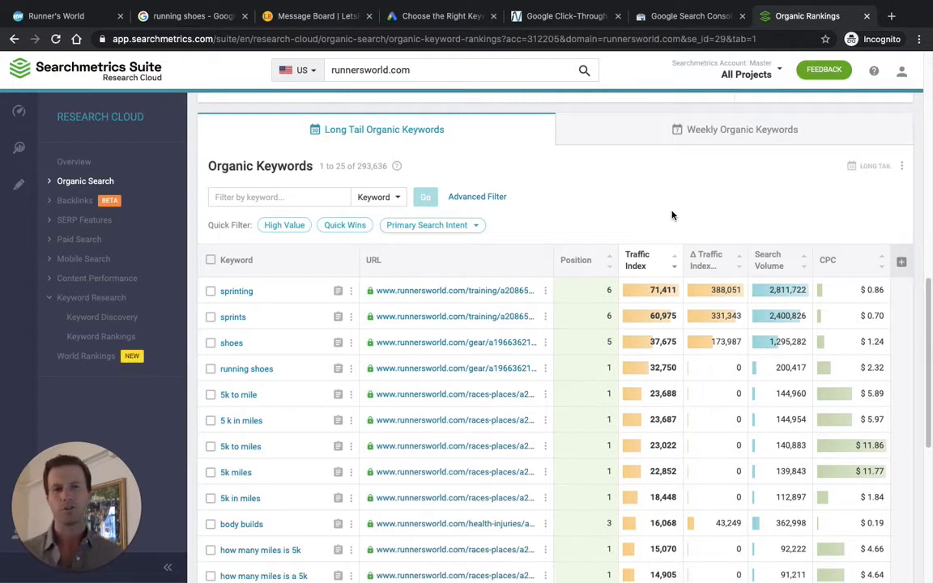
pyautogui.scroll(-1, 671, 256)
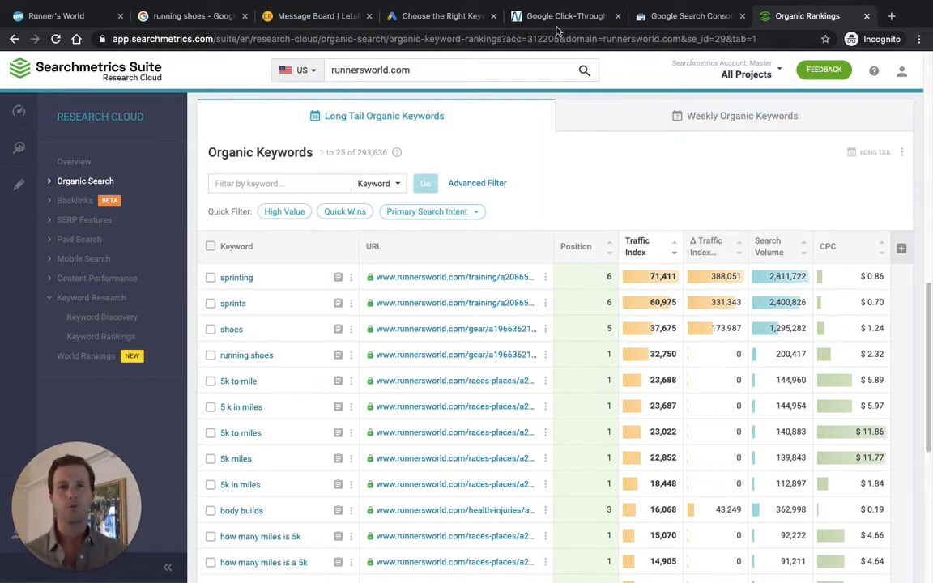
# Check the click-through rates by position in the Ignite Visibility article against the Traffic Index of the runnersworld.com keywords.
pyautogui.click(504, 17)
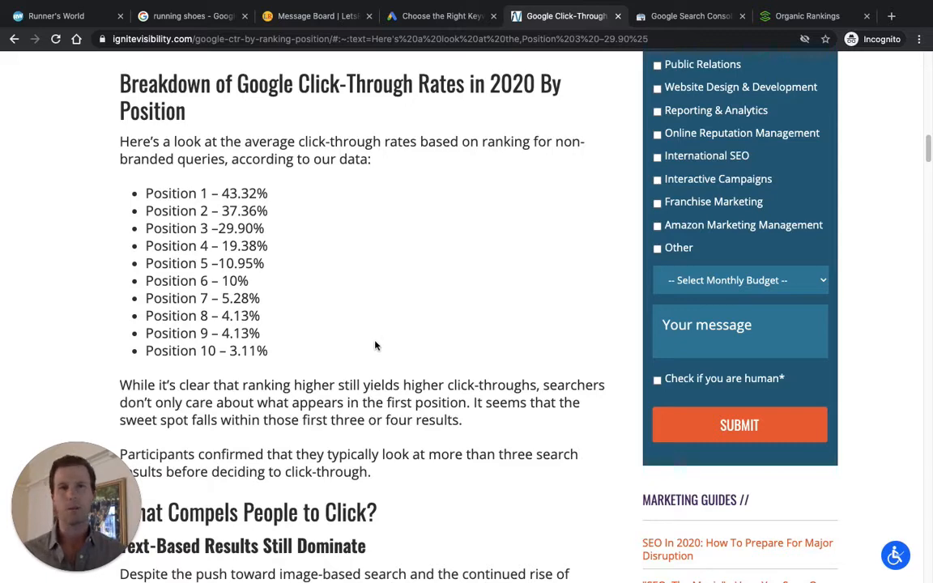
pyautogui.click(787, 17)
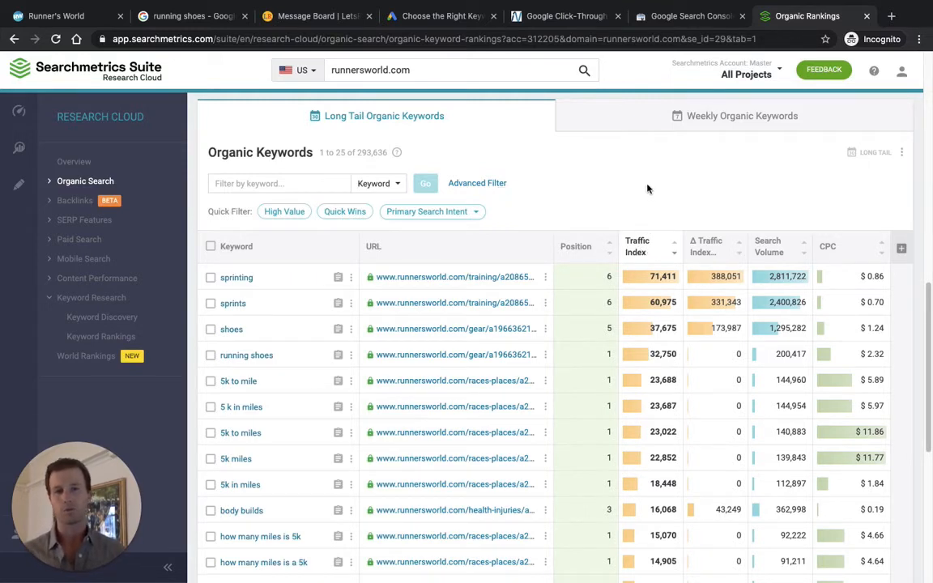
pyautogui.moveTo(637, 251)
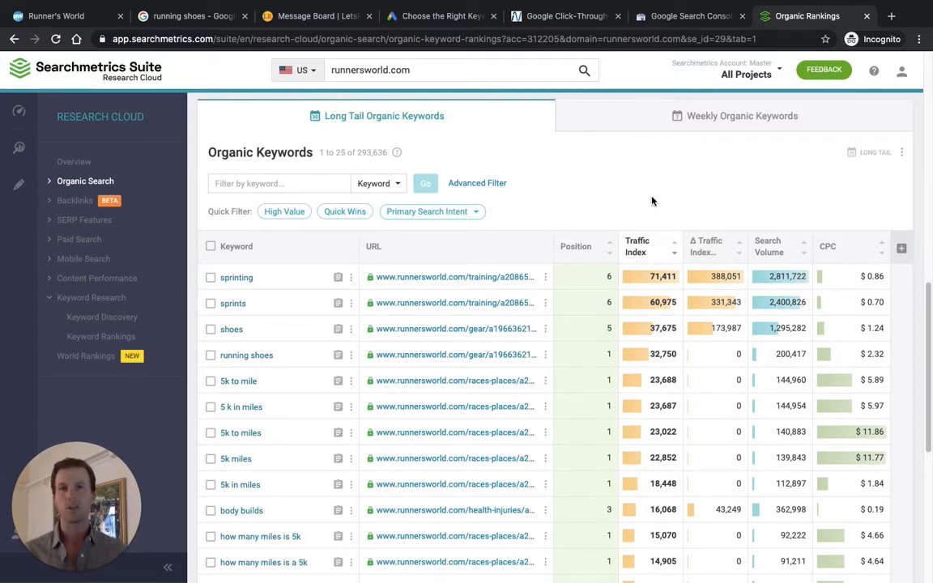
# Revisit the click-through rates article, then review the ads, map pack and organic listings in the Google results for running shoes.
pyautogui.click(559, 17)
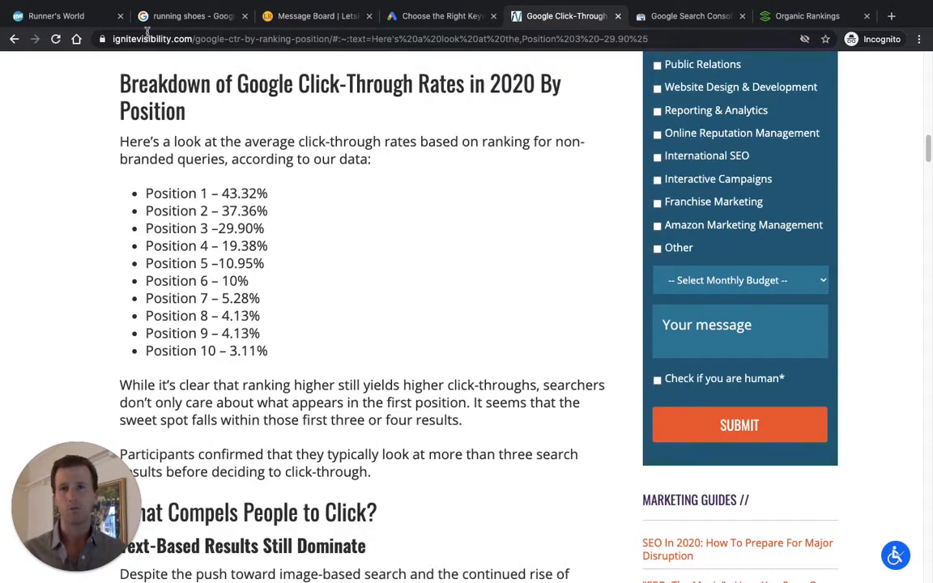
pyautogui.click(195, 17)
pyautogui.scroll(5, 238, 214)
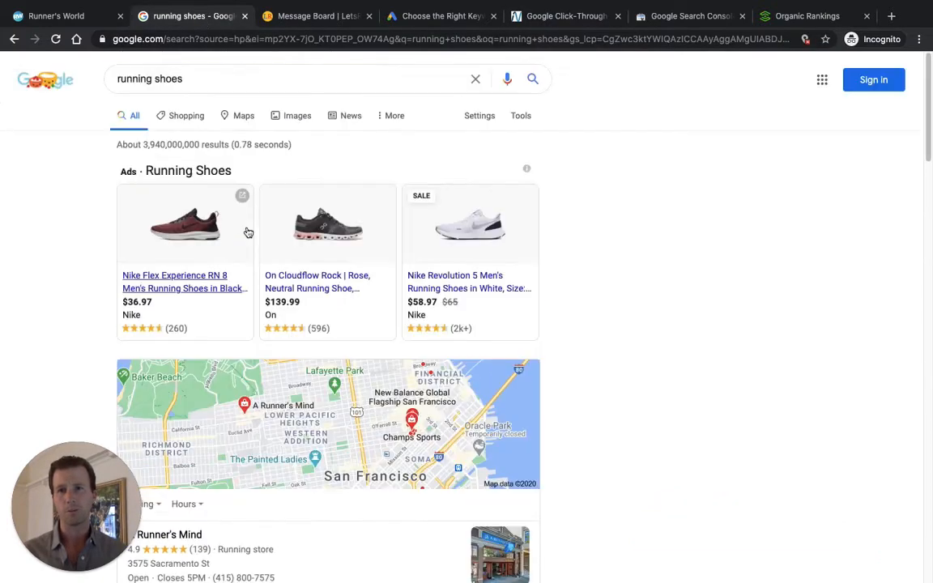
pyautogui.scroll(-5, 333, 238)
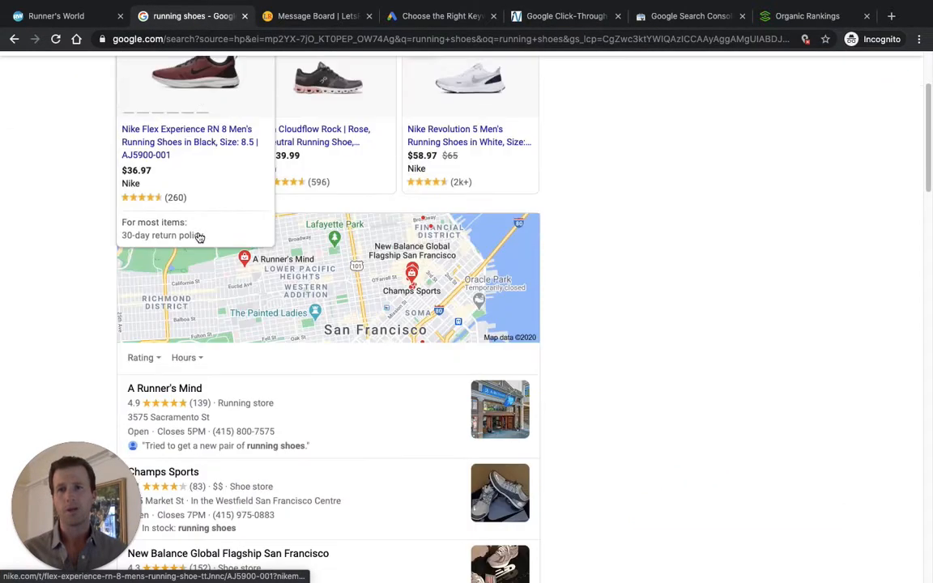
pyautogui.scroll(-5, 340, 295)
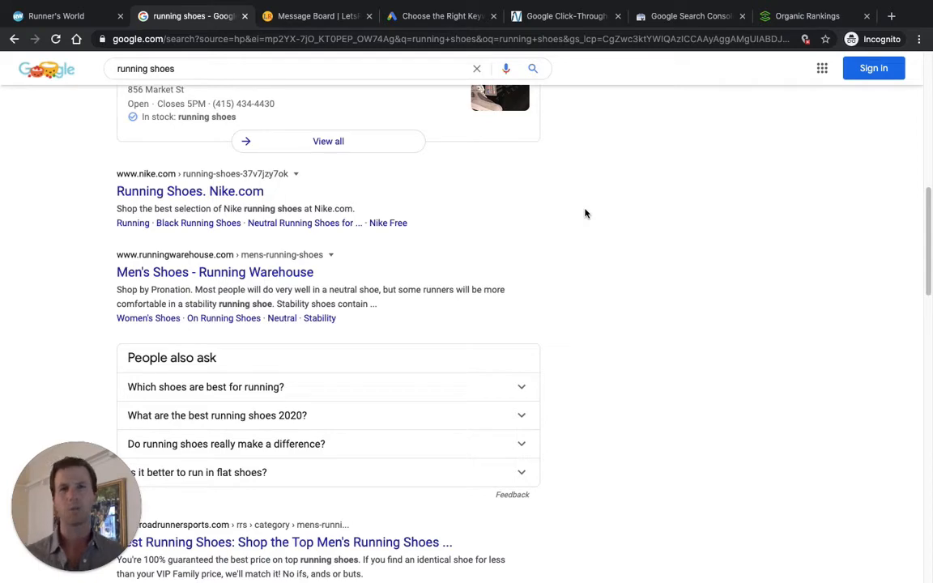
# Return to the runnersworld.com Organic Rankings, highlight the Δ Traffic Index Potential for "sprinting" and view that column's explanation.
pyautogui.click(814, 19)
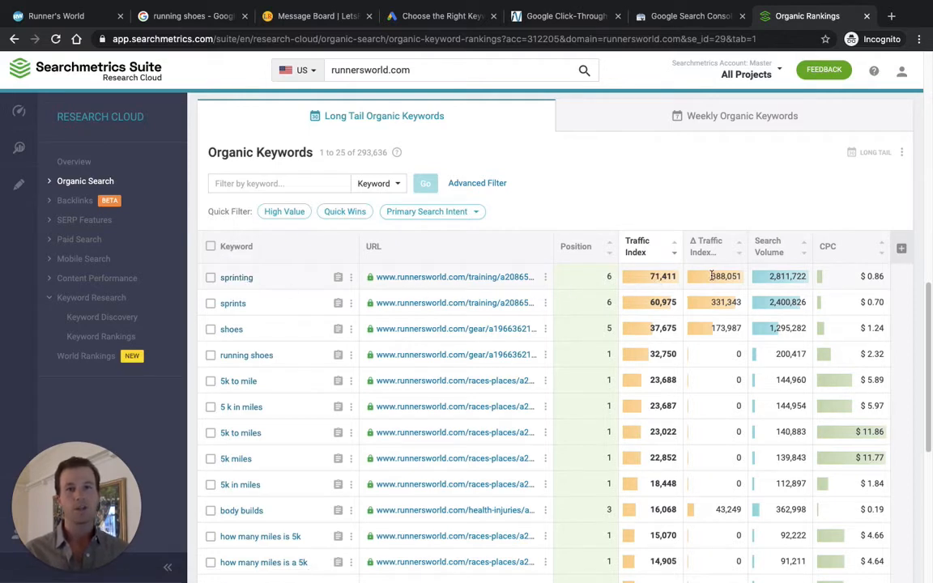
pyautogui.moveTo(712, 276)
pyautogui.mouseDown()
pyautogui.moveTo(736, 276)
pyautogui.moveTo(728, 277)
pyautogui.mouseUp()
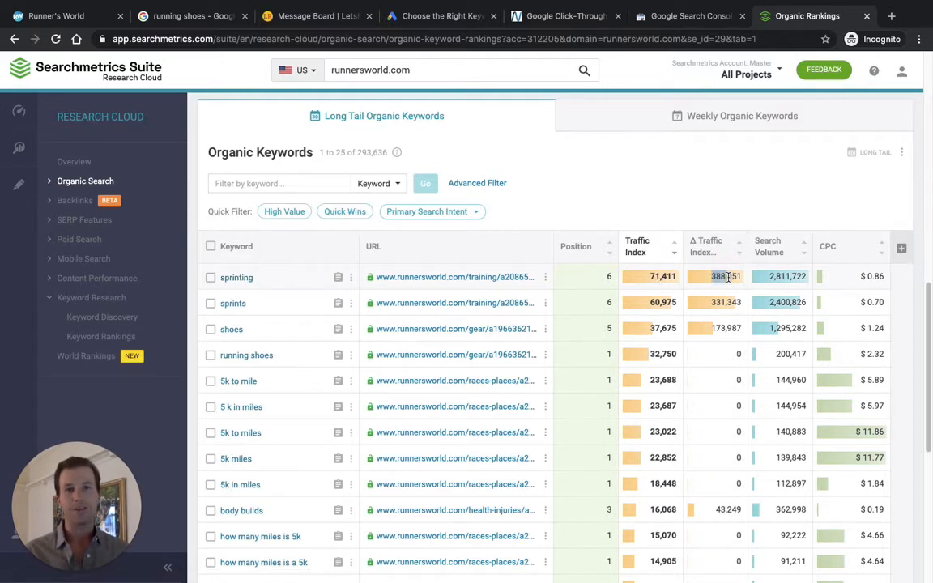
pyautogui.click(718, 204)
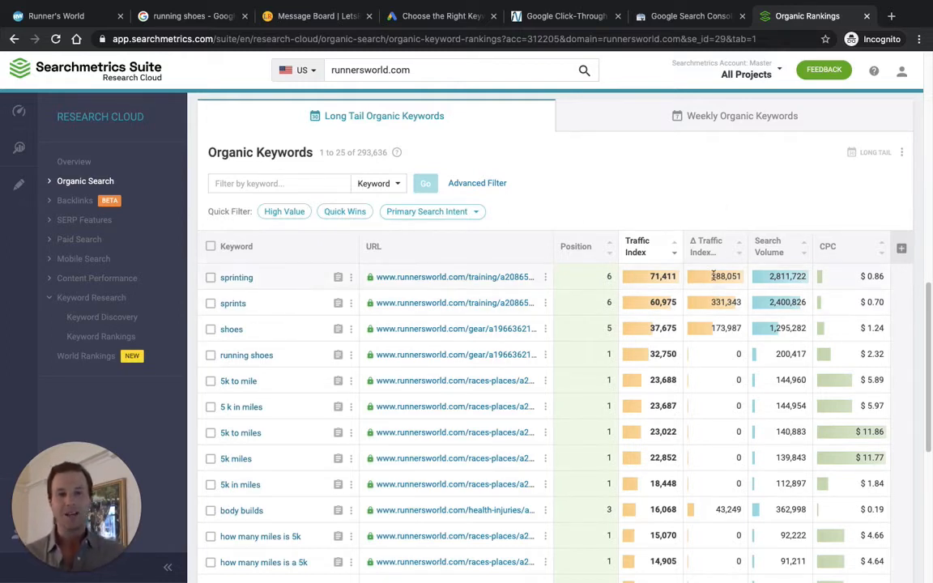
pyautogui.moveTo(706, 253)
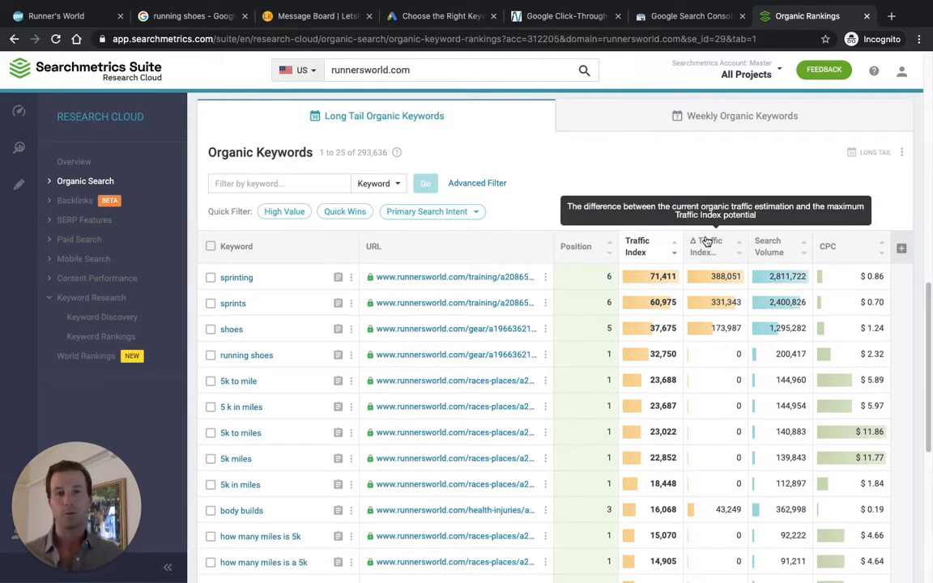
# Bring the Primary Search Intent column into view and check the intent breakdown for "sprinting" and the intent listed for "shoes".
pyautogui.scroll(-5, 679, 395)
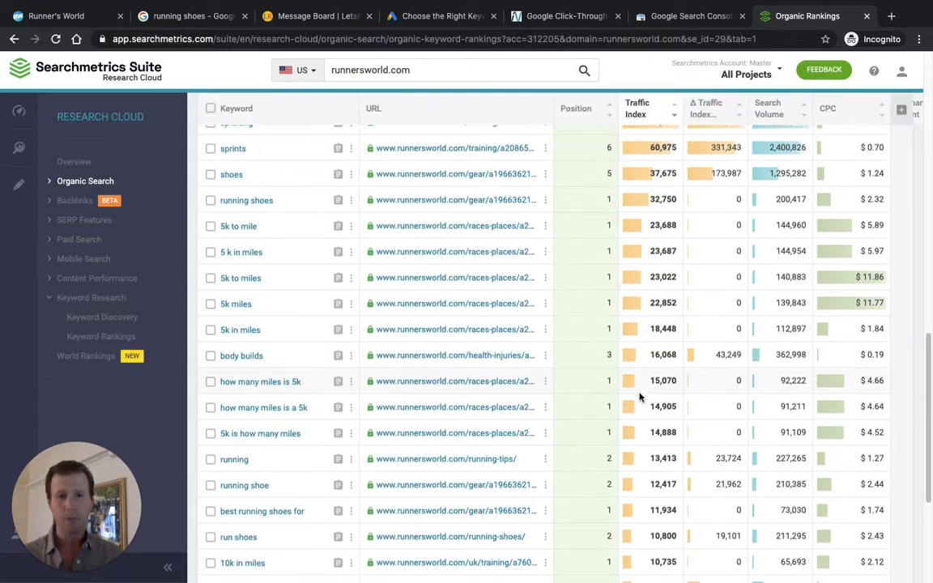
pyautogui.click(651, 521)
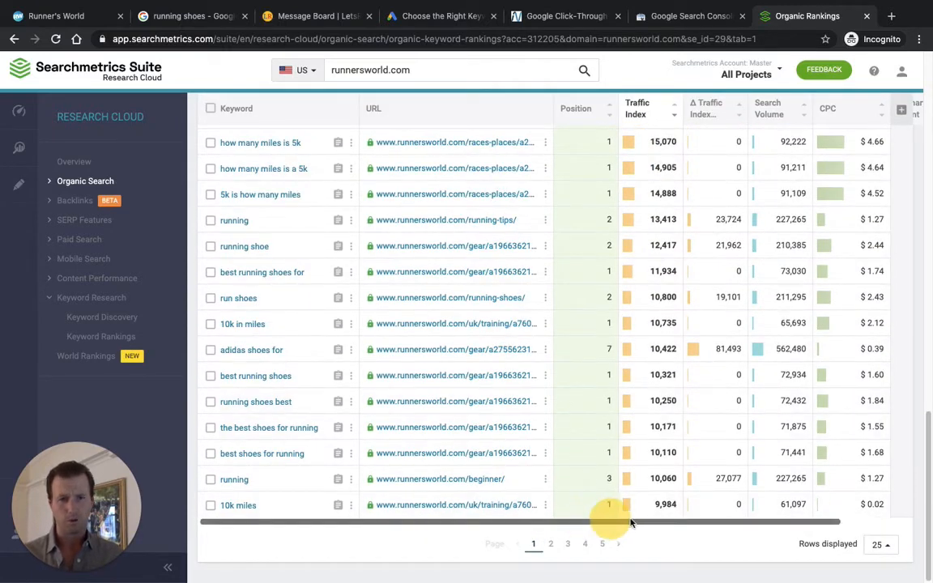
pyautogui.moveTo(656, 522); pyautogui.dragTo(724, 523)
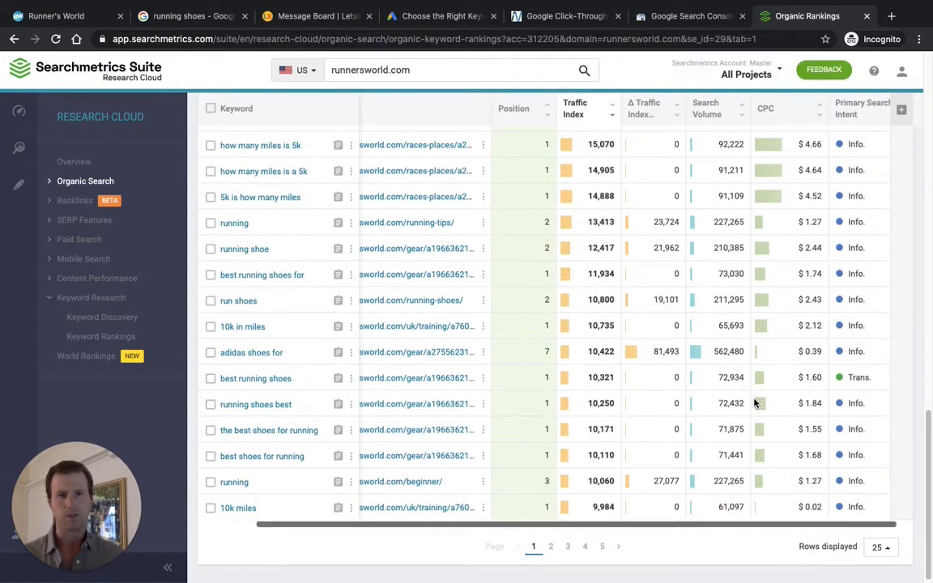
pyautogui.scroll(1, 758, 401)
pyautogui.scroll(7, 757, 397)
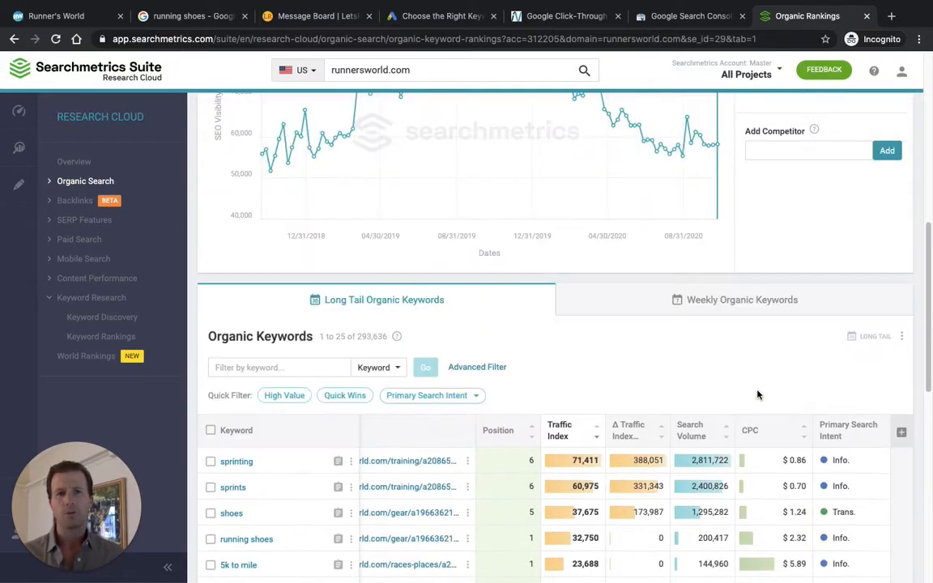
pyautogui.scroll(-3, 758, 391)
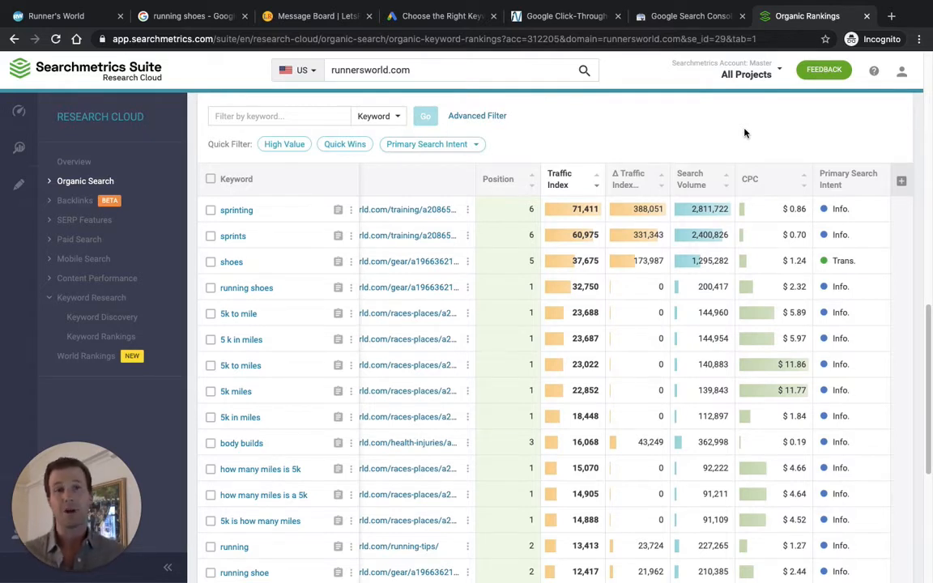
pyautogui.moveTo(829, 177)
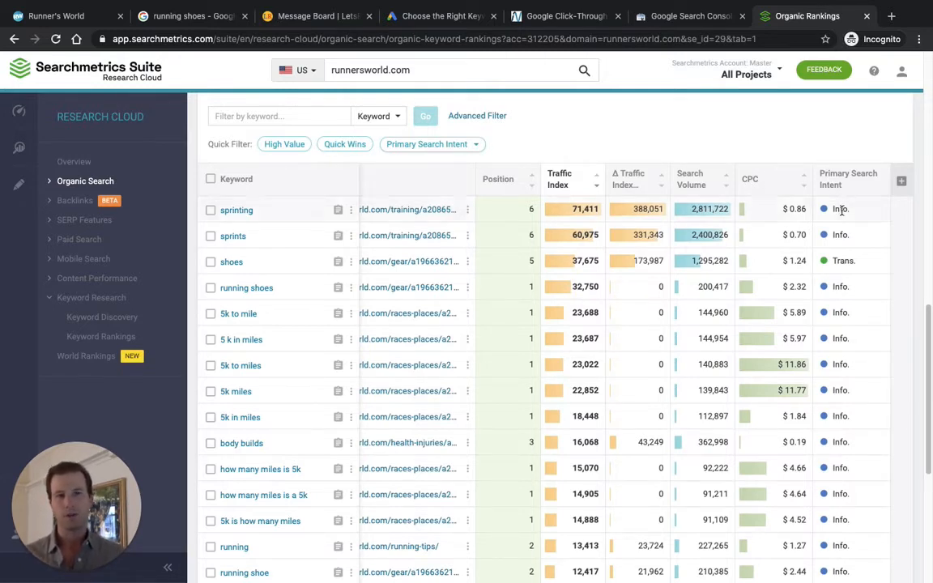
pyautogui.moveTo(841, 211)
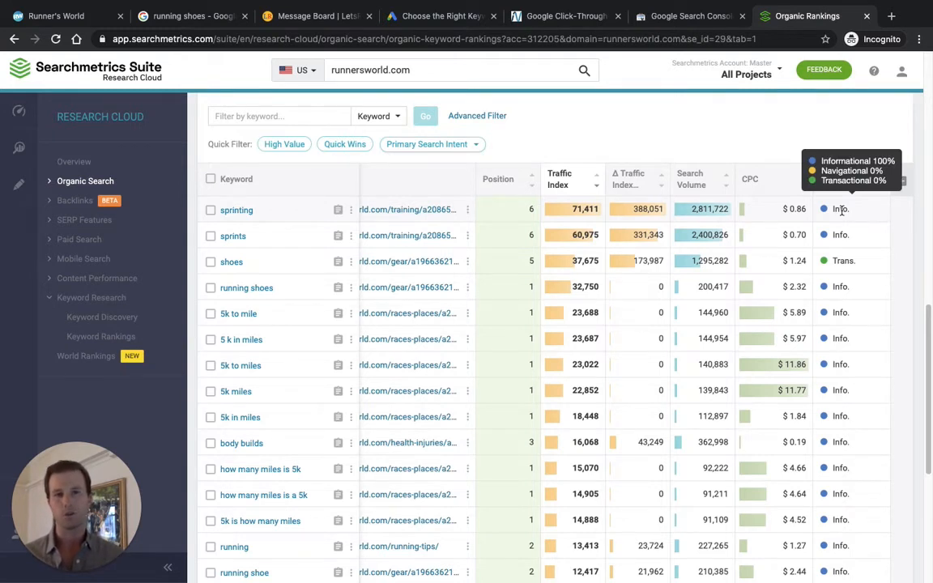
pyautogui.moveTo(841, 262)
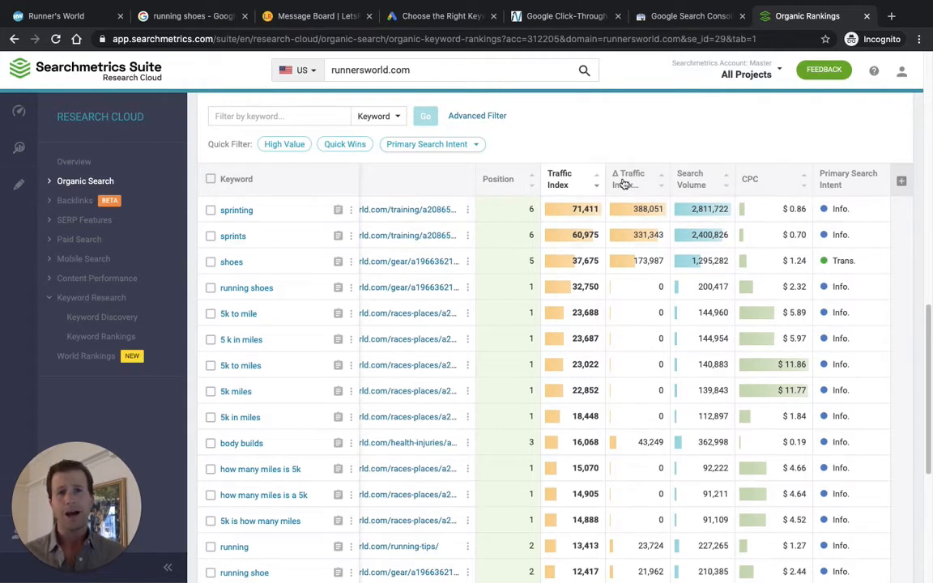
# Apply the Quick Wins filter to the runnersworld.com organic keywords.
pyautogui.moveTo(623, 181)
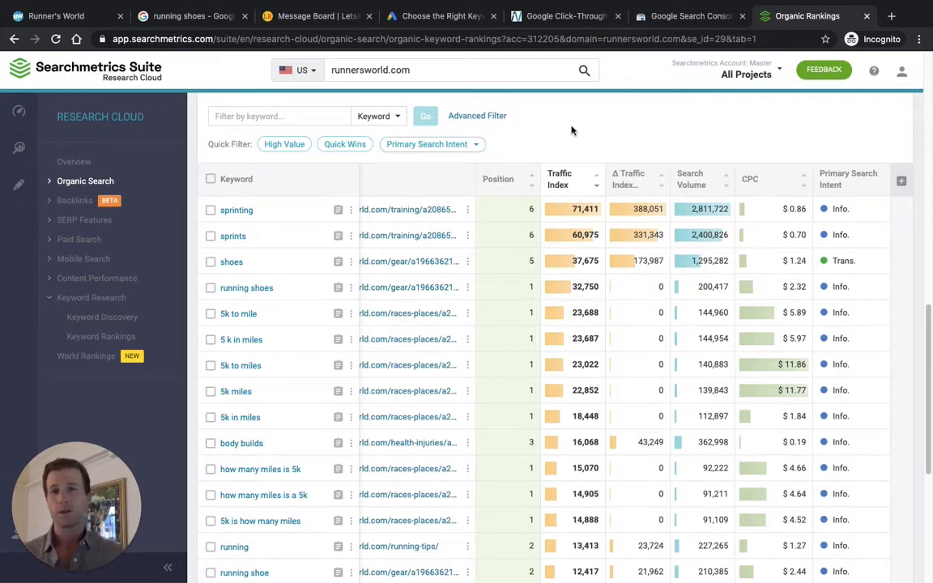
pyautogui.click(353, 146)
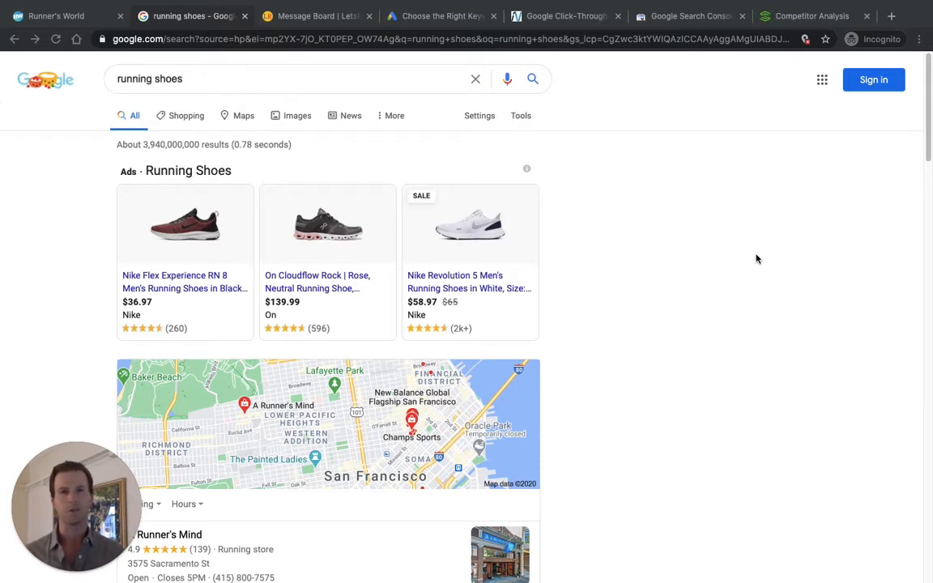
# Review the Google results for running shoes, from the ads and map pack through the People also ask questions and organic listings.
pyautogui.scroll(-6, 305, 281)
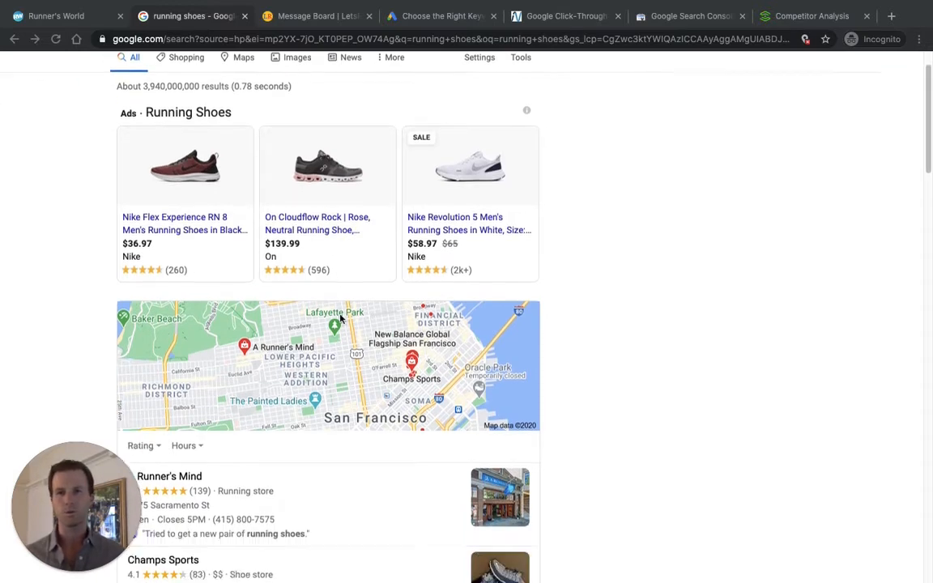
pyautogui.scroll(5, 298, 383)
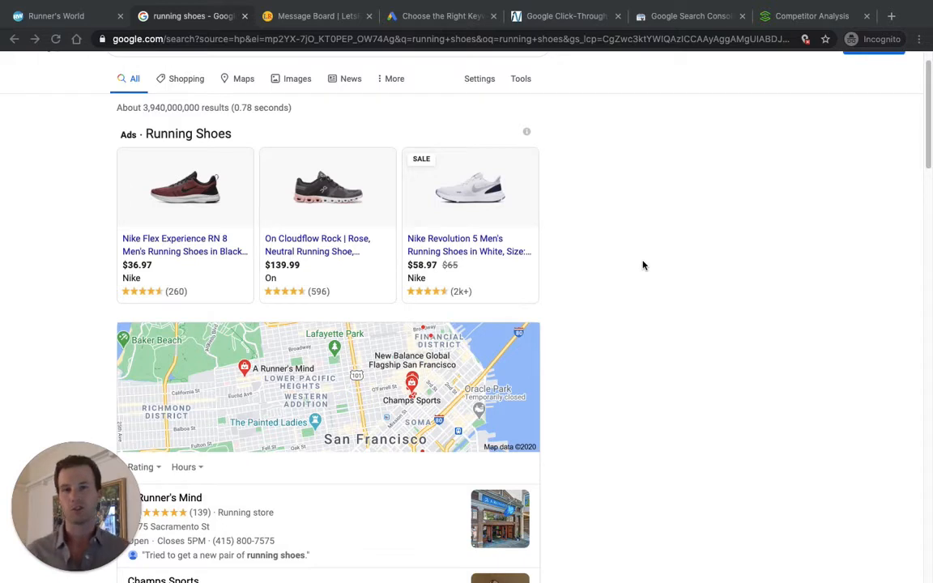
pyautogui.scroll(1, 639, 301)
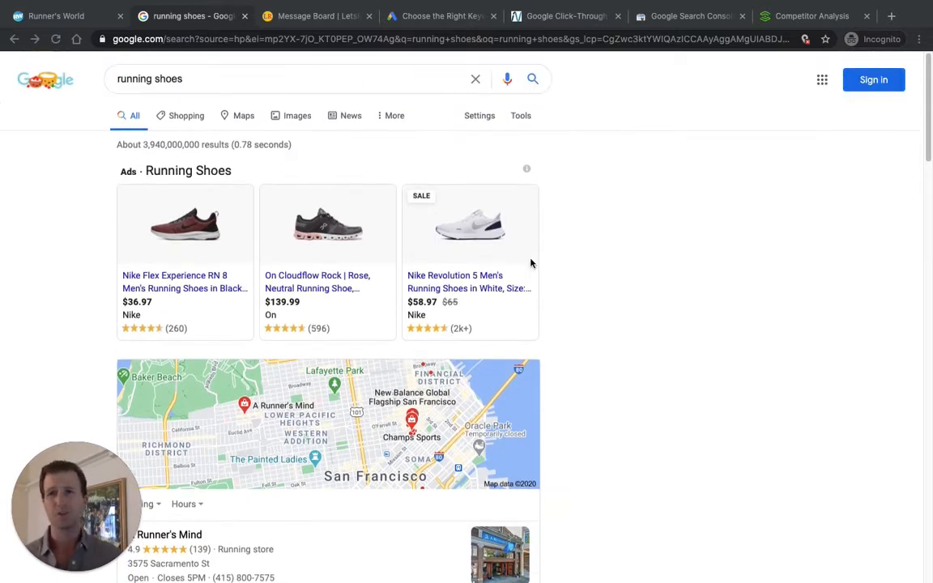
pyautogui.click(198, 81)
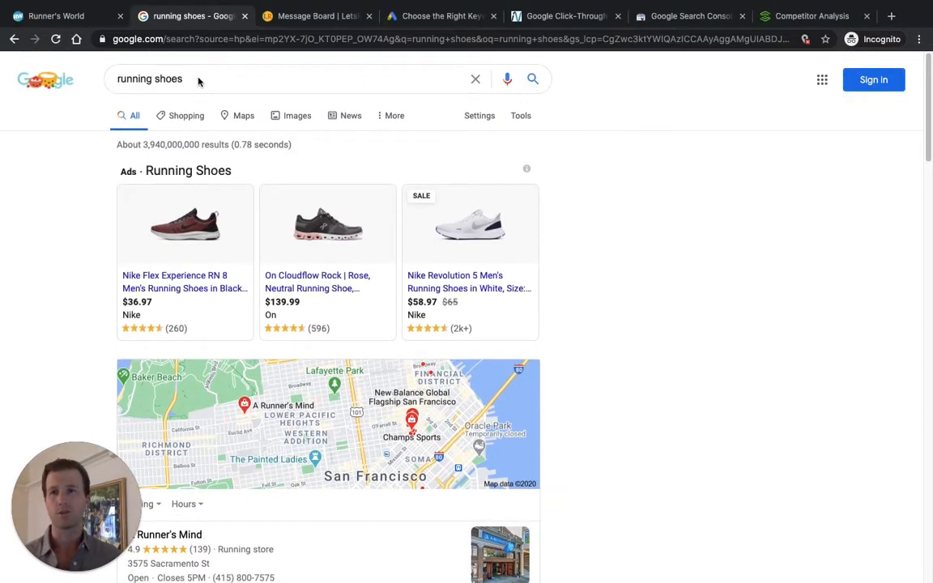
pyautogui.scroll(-5, 627, 280)
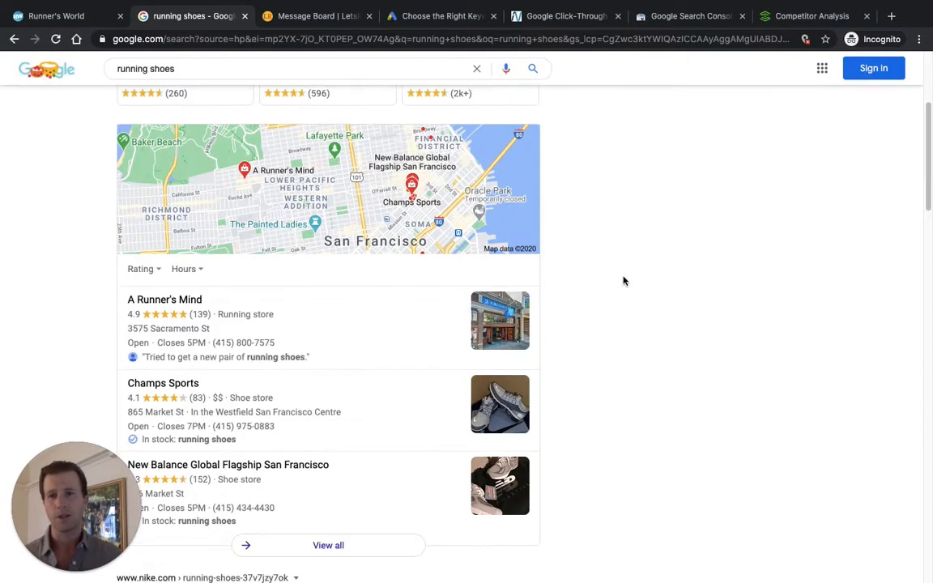
pyautogui.scroll(-4, 623, 277)
pyautogui.scroll(-3, 623, 275)
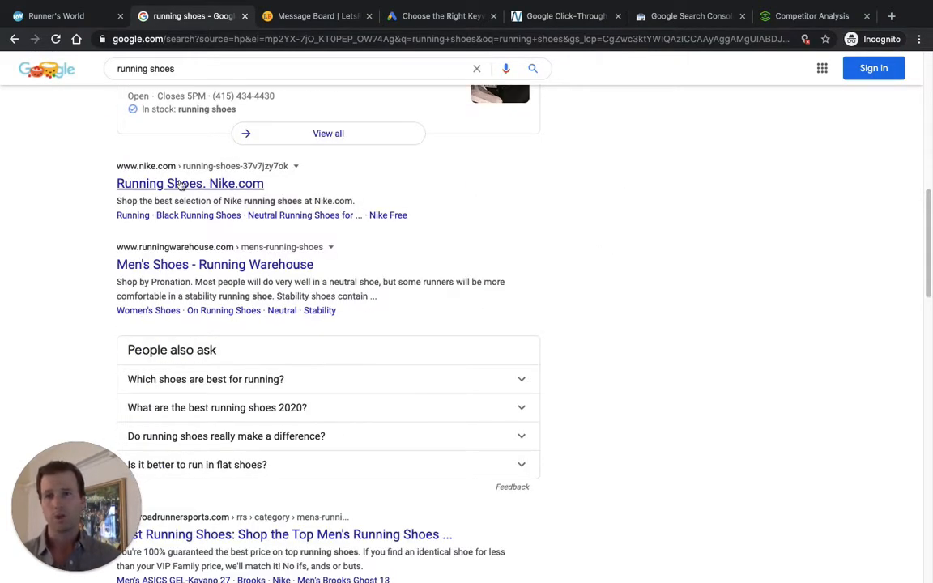
pyautogui.scroll(-1, 77, 243)
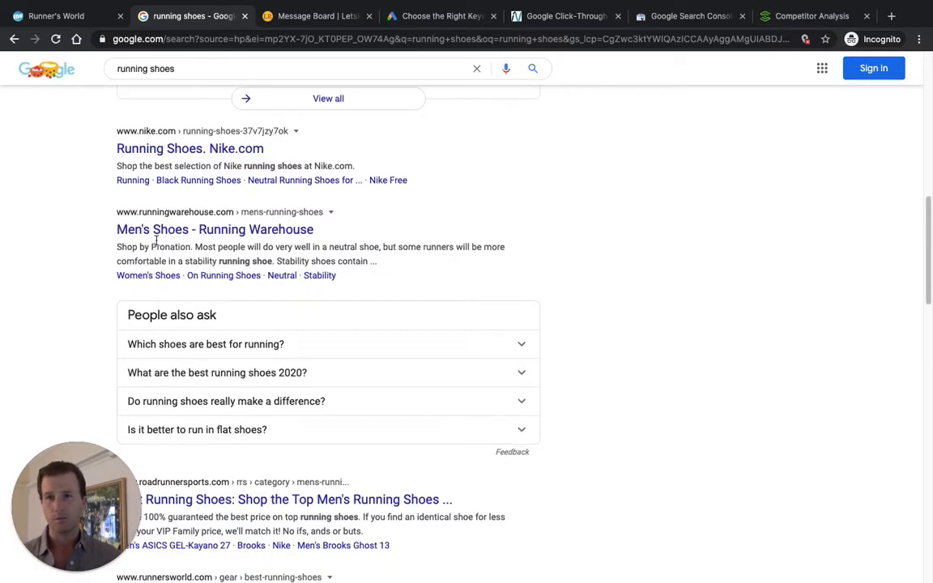
pyautogui.scroll(-3, 105, 242)
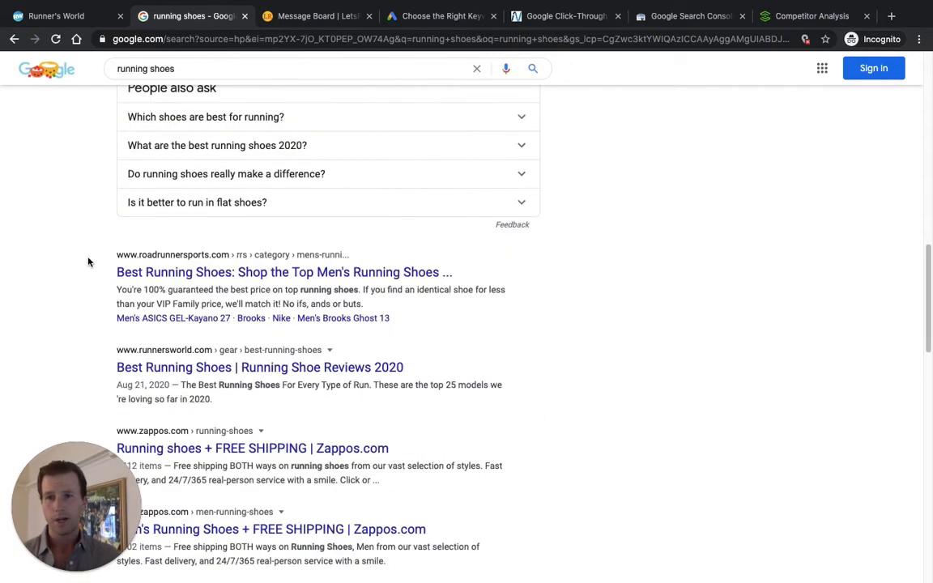
pyautogui.scroll(-2, 201, 288)
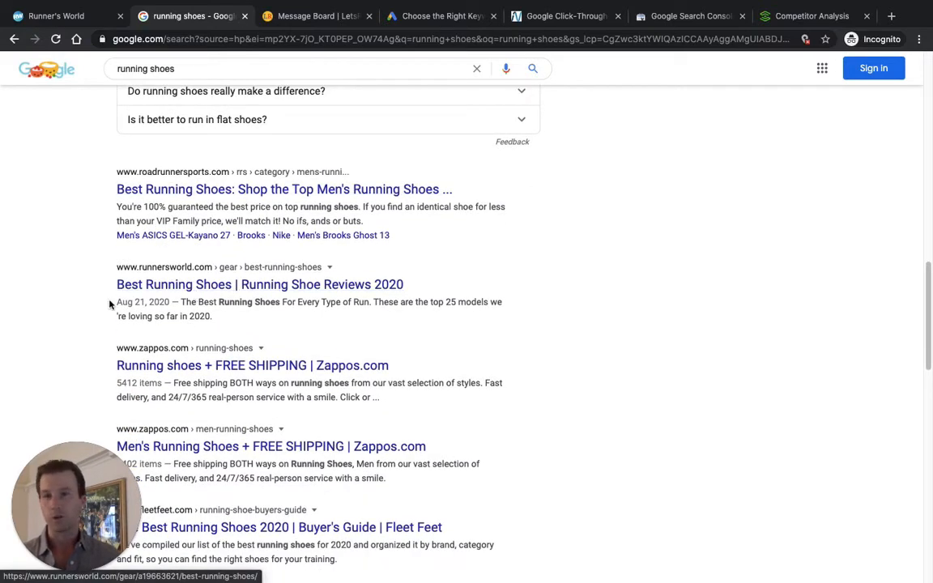
pyautogui.scroll(-2, 117, 299)
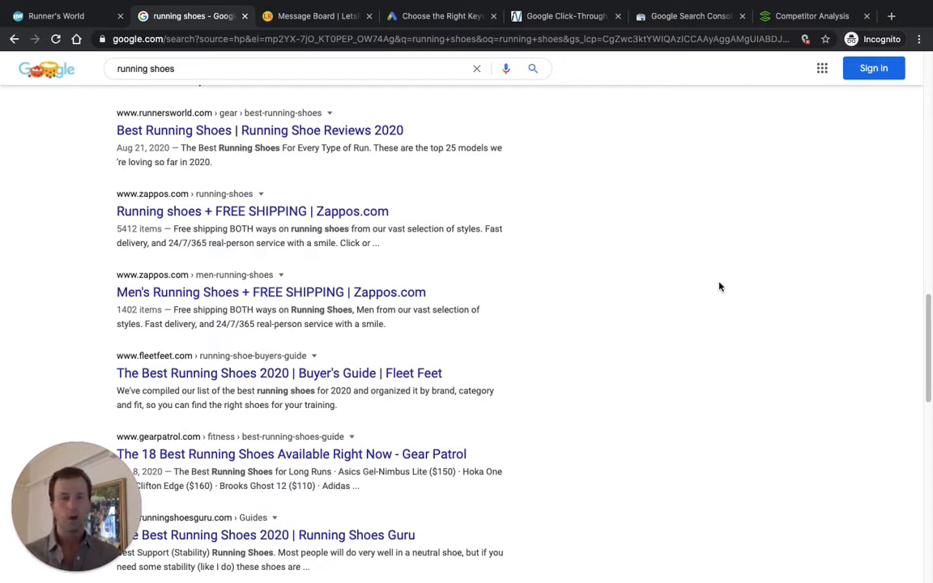
# Switch to the Searchmetrics Competitor Analysis, hide shape.com from the Organic Competitor Visibility chart and review the Organic Competitors table.
pyautogui.click(808, 16)
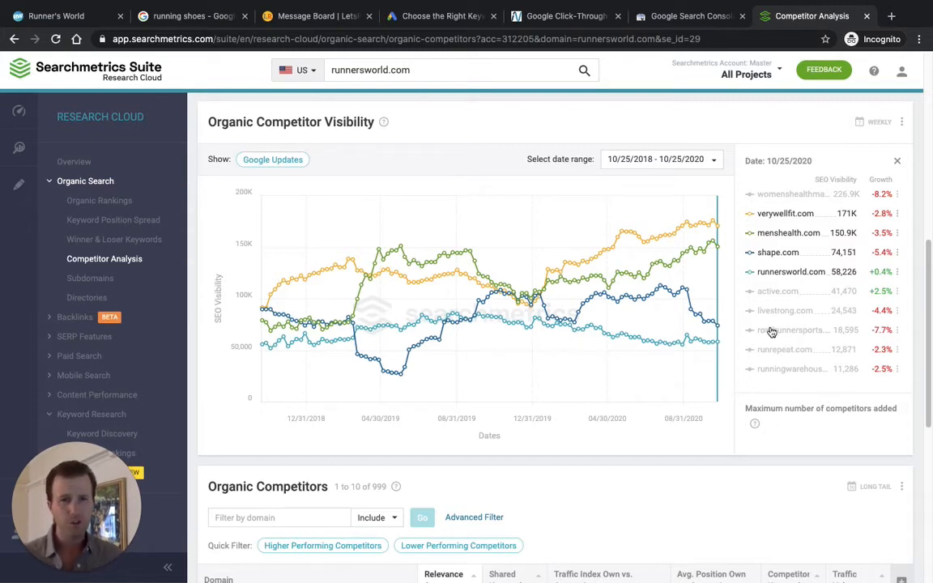
pyautogui.click(776, 253)
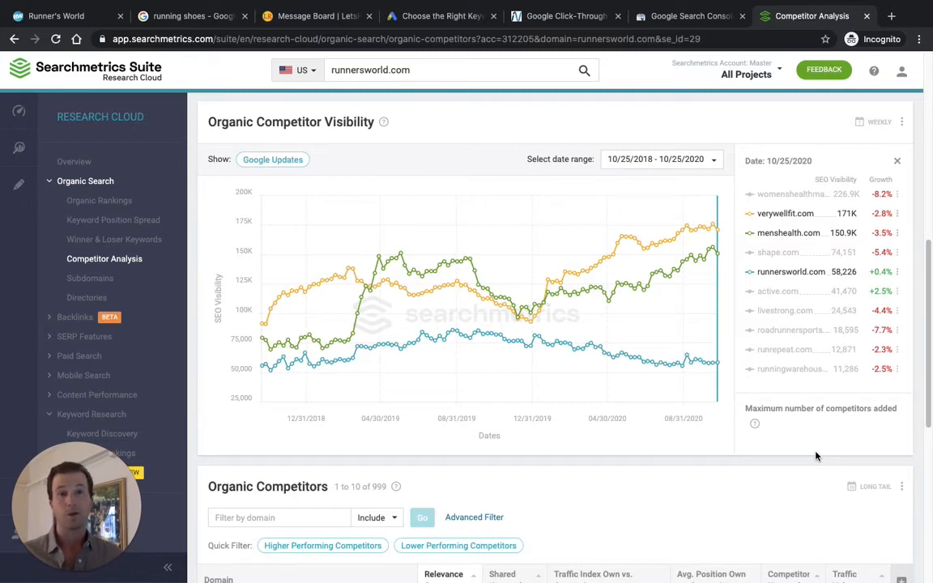
pyautogui.scroll(-5, 658, 434)
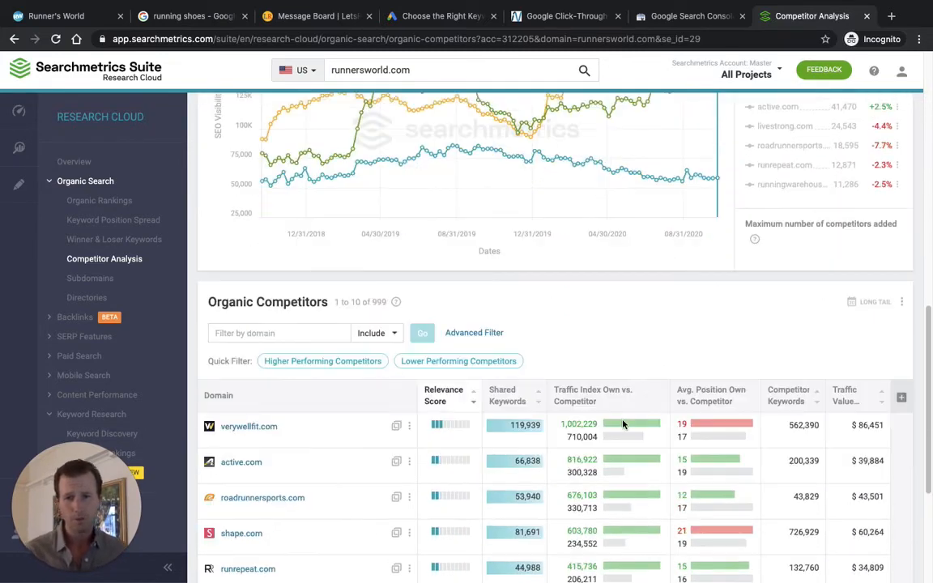
pyautogui.scroll(-6, 622, 430)
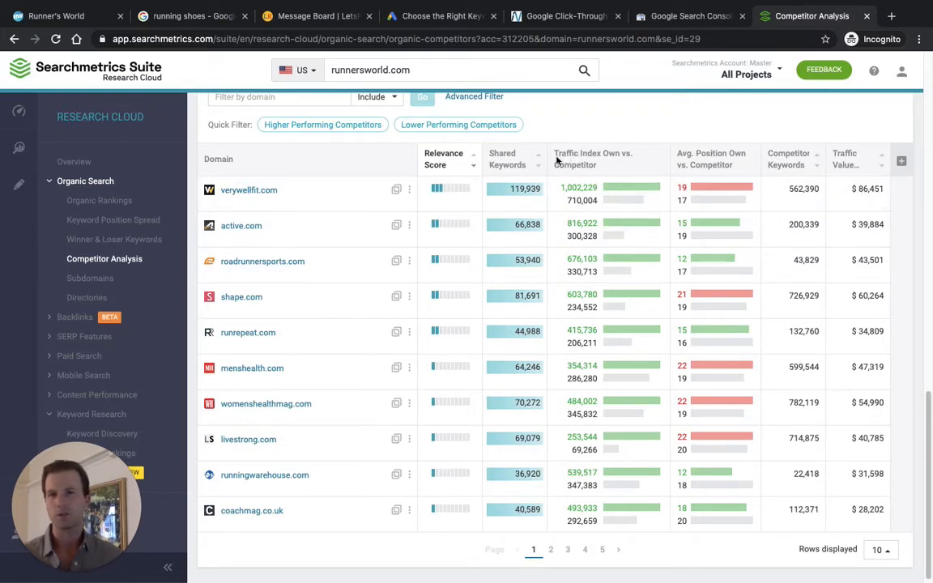
# Compare runnersworld.com with verywellfit.com, reviewing their keyword overlap and the export option for the Shared Organic Keywords.
pyautogui.click(396, 190)
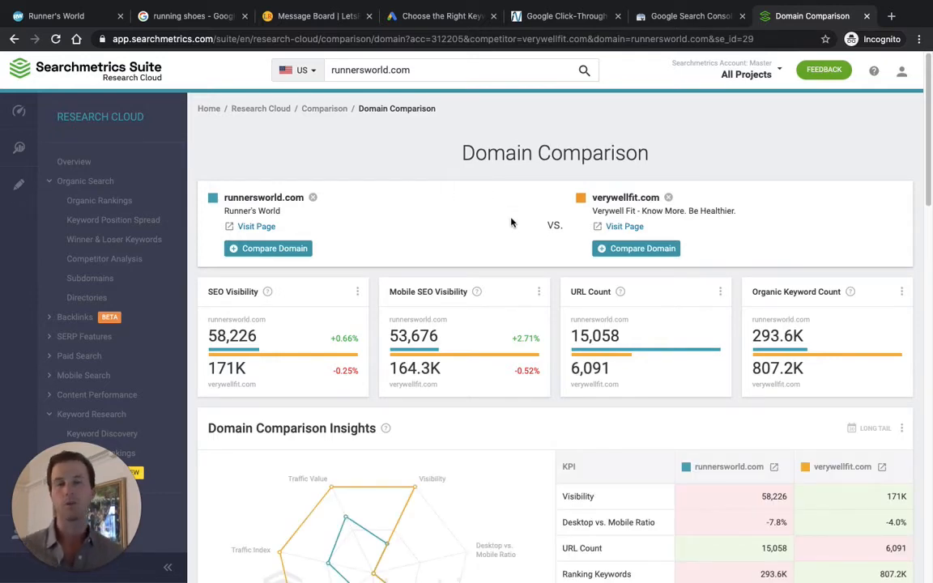
pyautogui.scroll(-10, 511, 222)
pyautogui.scroll(-15, 534, 255)
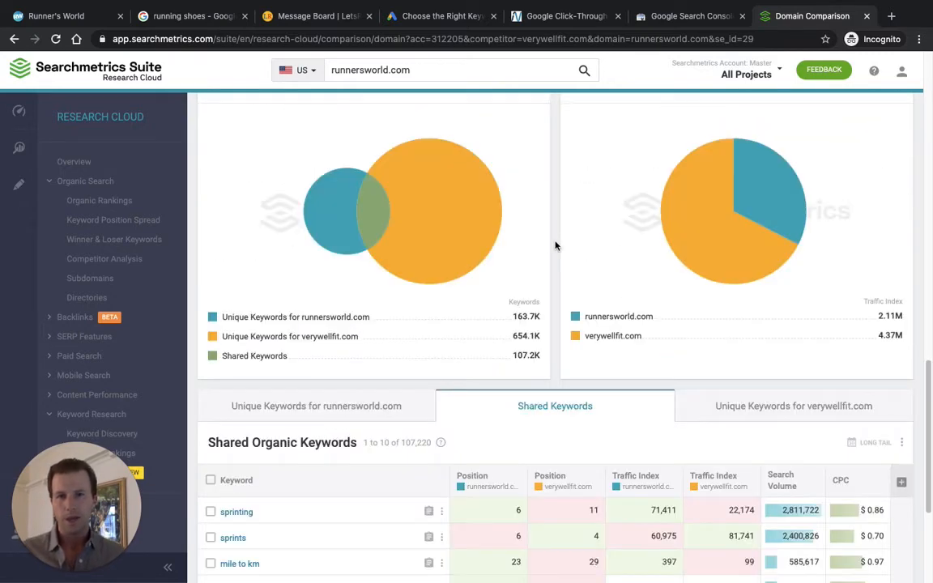
pyautogui.scroll(1, 555, 246)
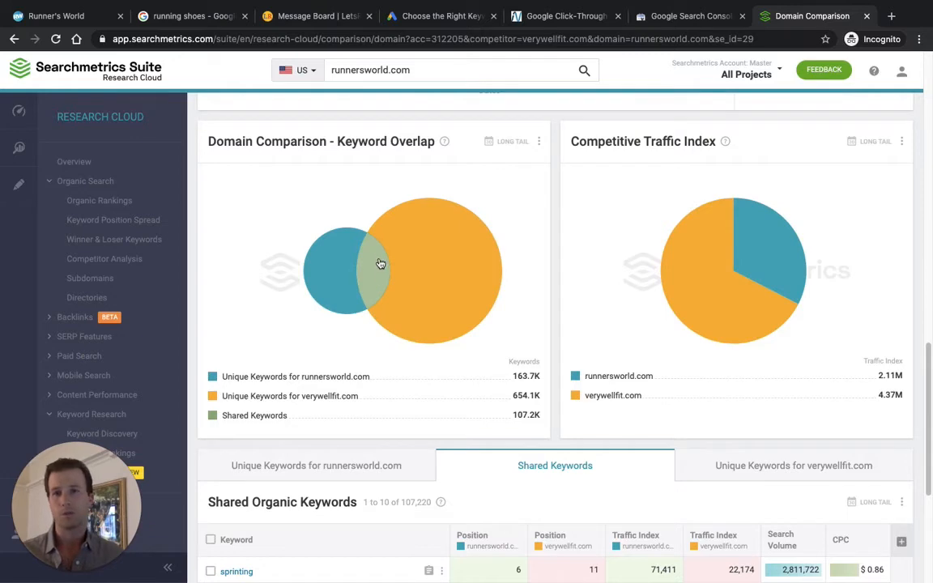
pyautogui.scroll(-4, 547, 269)
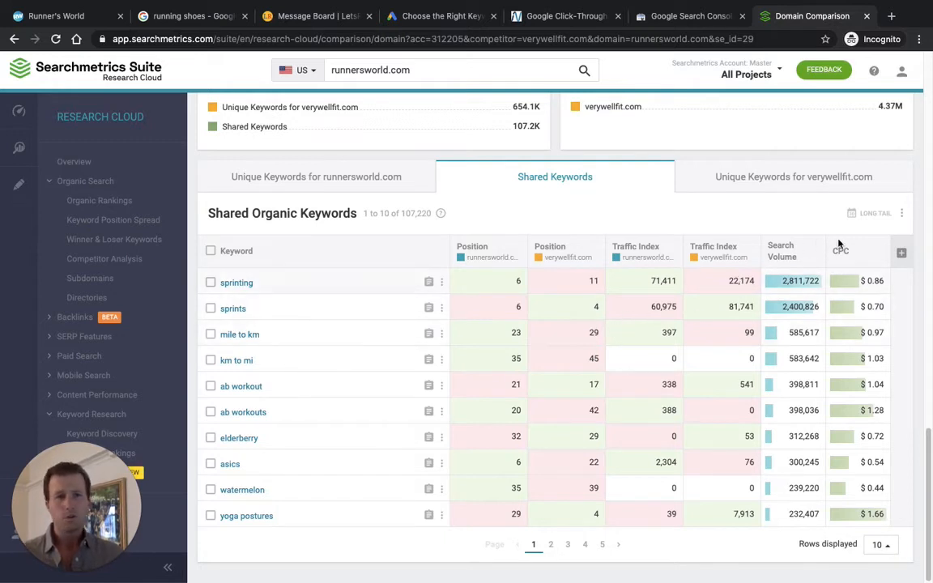
pyautogui.click(902, 214)
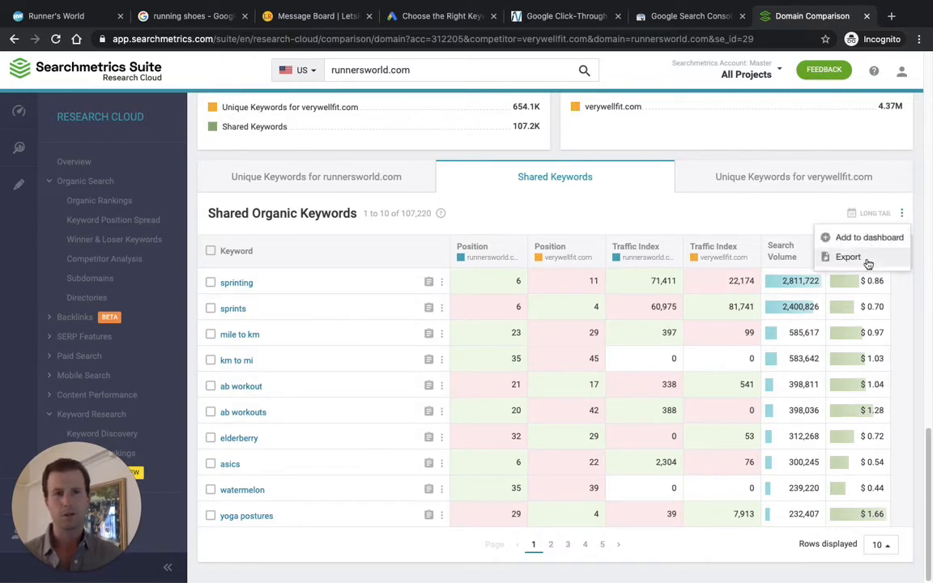
pyautogui.click(749, 217)
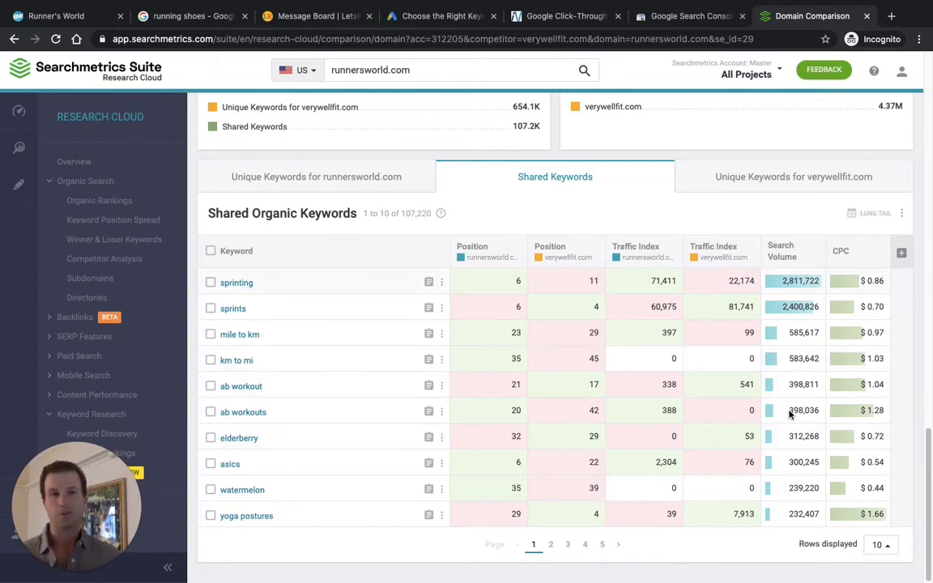
# Show the Unique Keywords for verywellfit.com and review that keyword list.
pyautogui.click(779, 179)
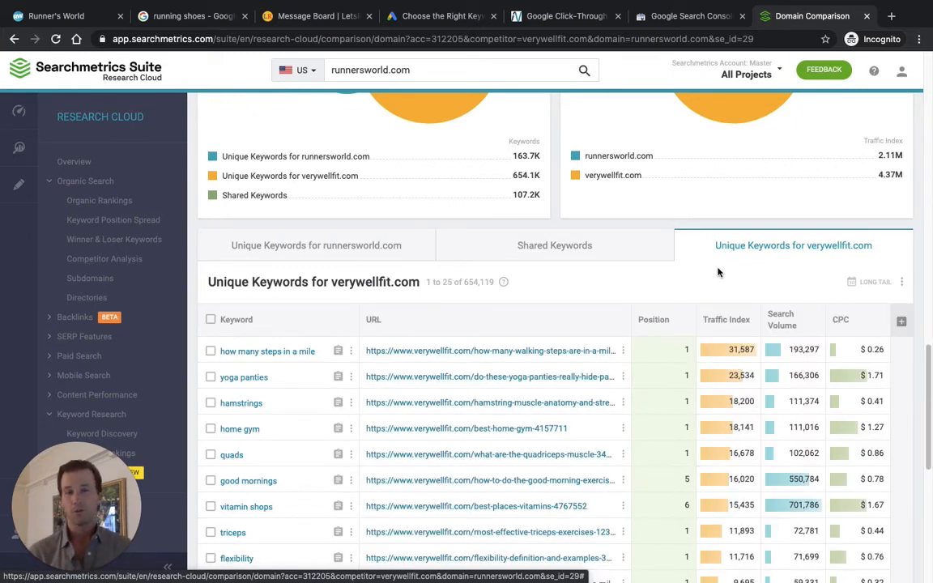
pyautogui.scroll(-3, 679, 260)
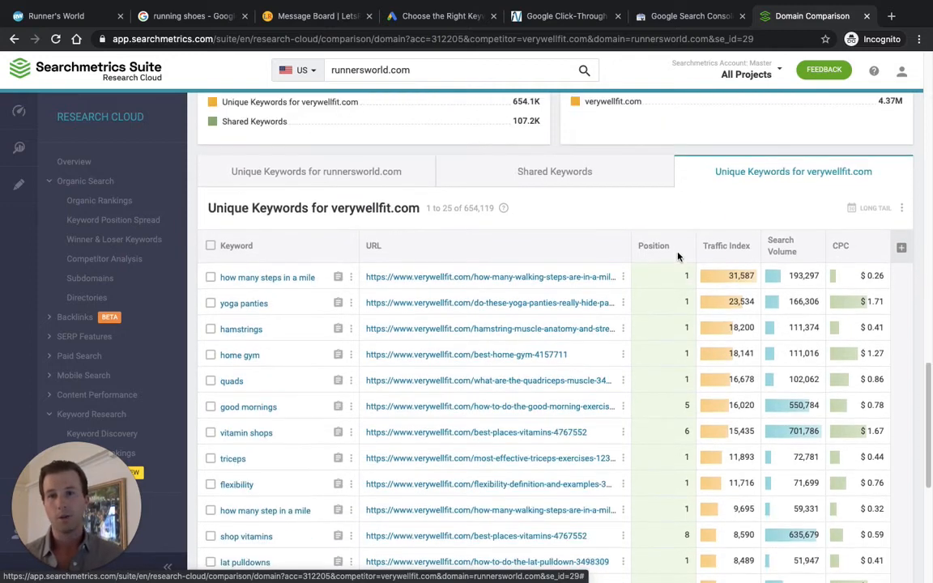
pyautogui.scroll(-2, 615, 340)
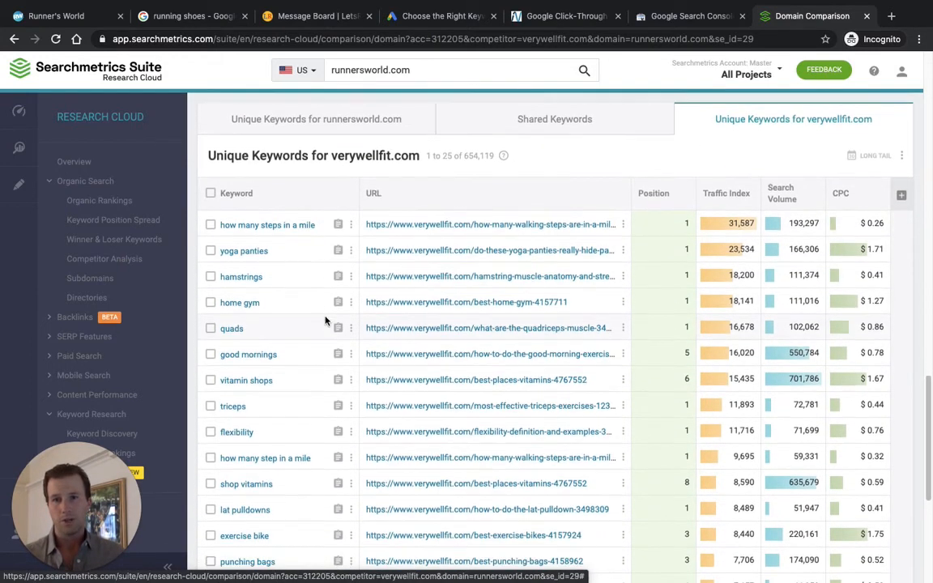
pyautogui.scroll(-1, 323, 321)
# Review the Long Tail Organic Keywords in the Organic Rankings for runnersworld.com.
pyautogui.scroll(-1, 324, 320)
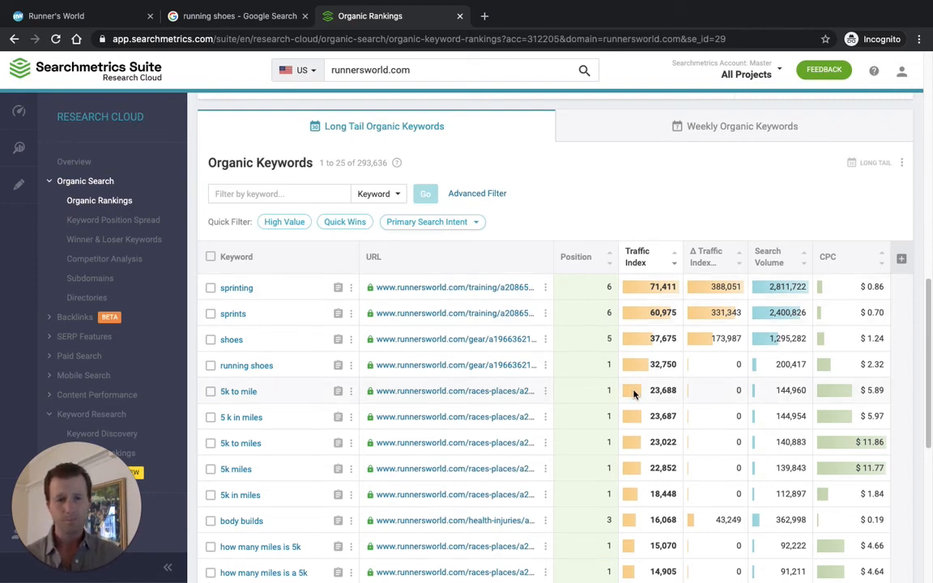
pyautogui.scroll(-2, 634, 392)
pyautogui.scroll(-5, 633, 394)
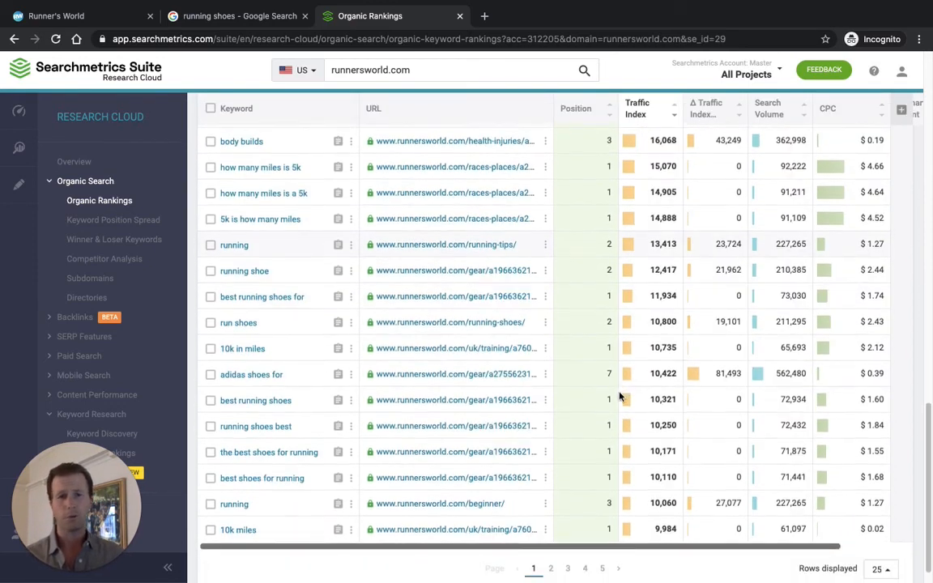
# Review the Primary Search Intent column of the Organic Keywords table, comparing the intent for sprinting and shoes.
pyautogui.moveTo(628, 528); pyautogui.dragTo(896, 531)
pyautogui.scroll(1, 746, 342)
pyautogui.scroll(6, 746, 342)
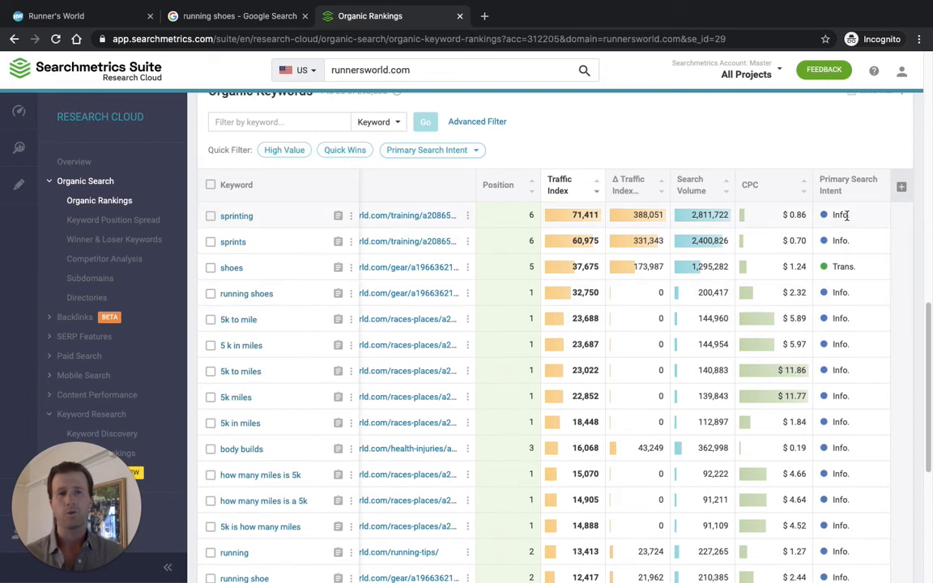
pyautogui.moveTo(846, 216)
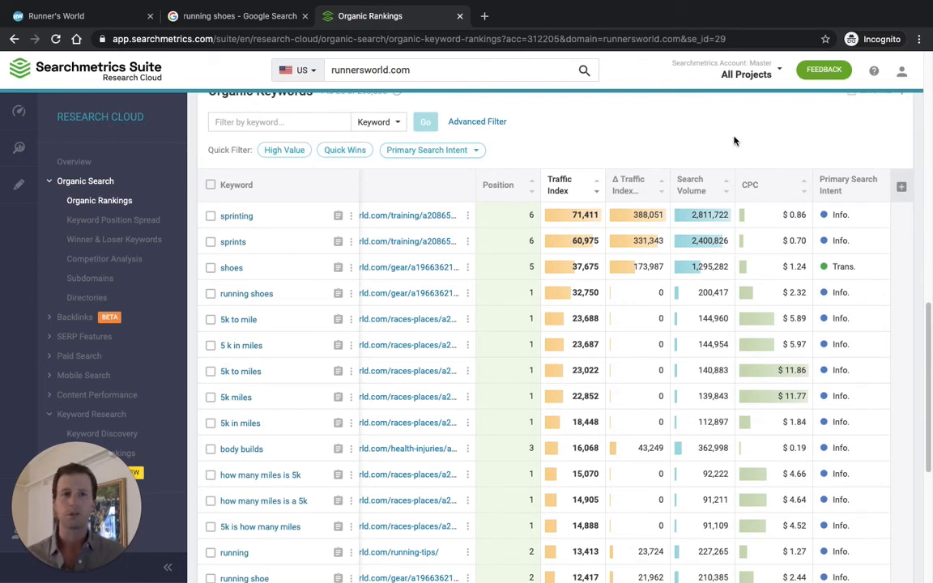
pyautogui.moveTo(846, 267)
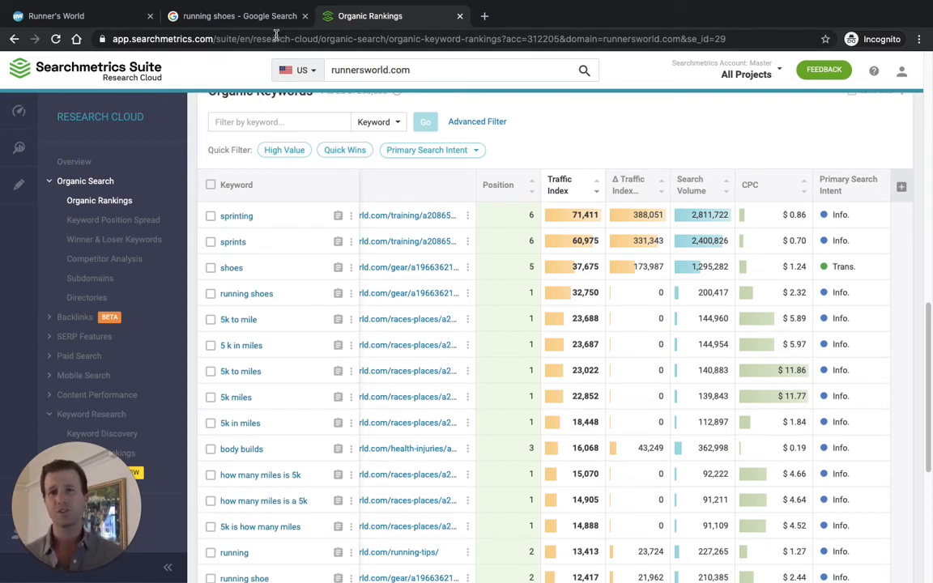
# Switch to the Google results for running shoes and examine the shopping ads and the local store listings.
pyautogui.click(216, 16)
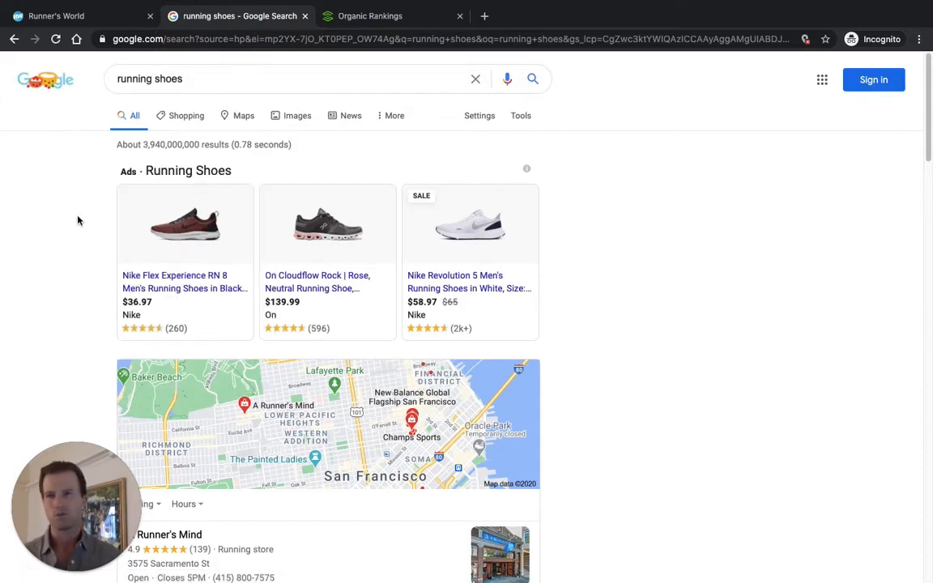
pyautogui.scroll(-2, 78, 220)
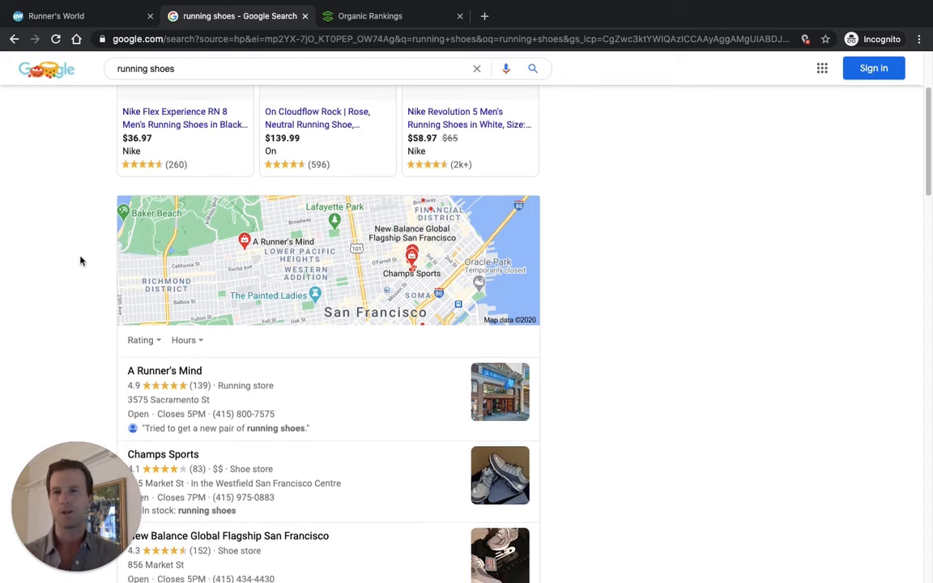
pyautogui.scroll(-1, 81, 261)
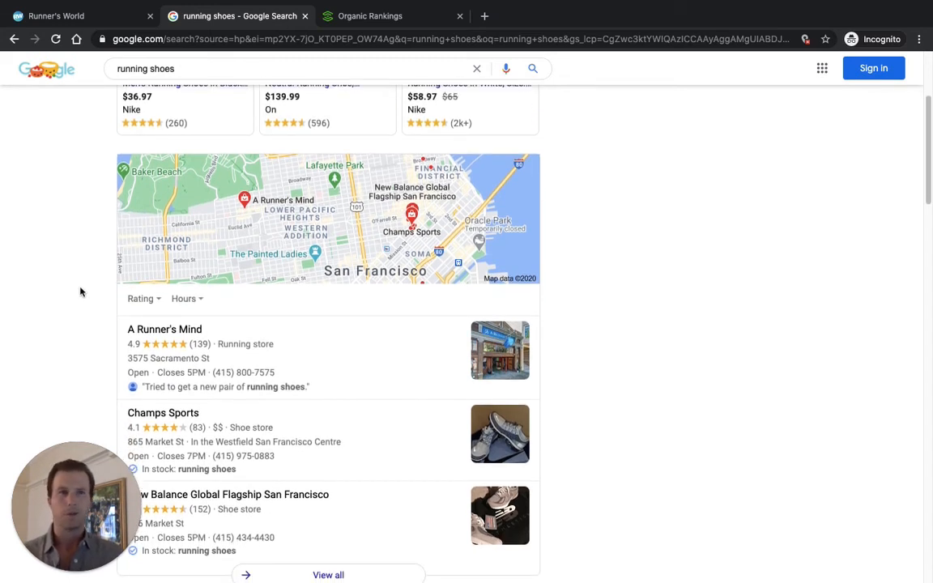
pyautogui.scroll(-1, 85, 288)
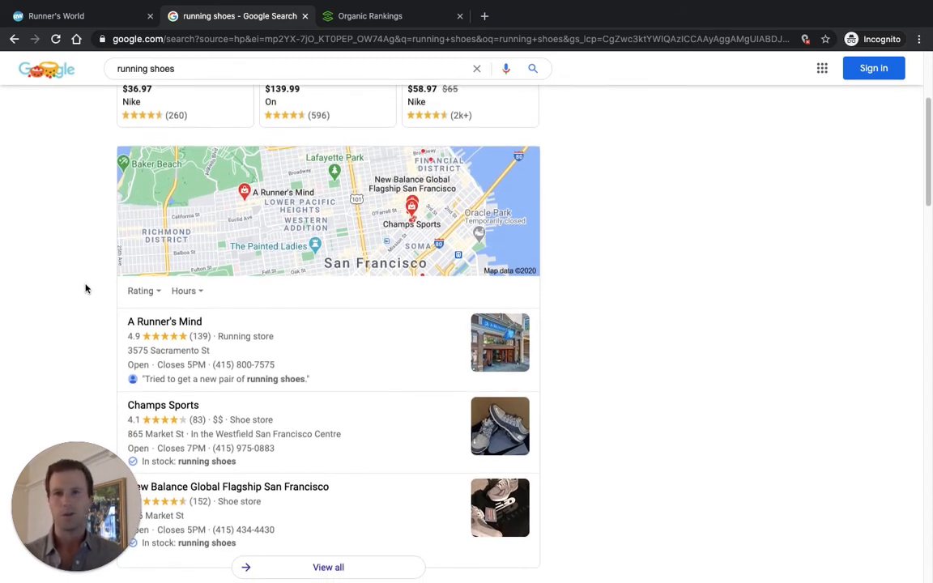
pyautogui.scroll(5, 85, 288)
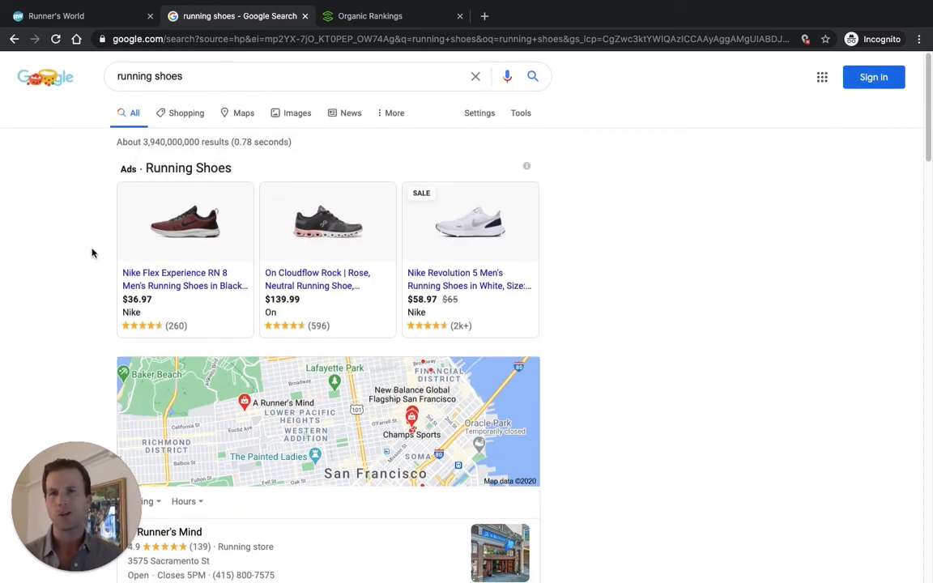
# Examine the organic Google results for running shoes, from the Nike listing through People also ask to Foot Locker.
pyautogui.scroll(-1, 104, 332)
pyautogui.scroll(-12, 105, 332)
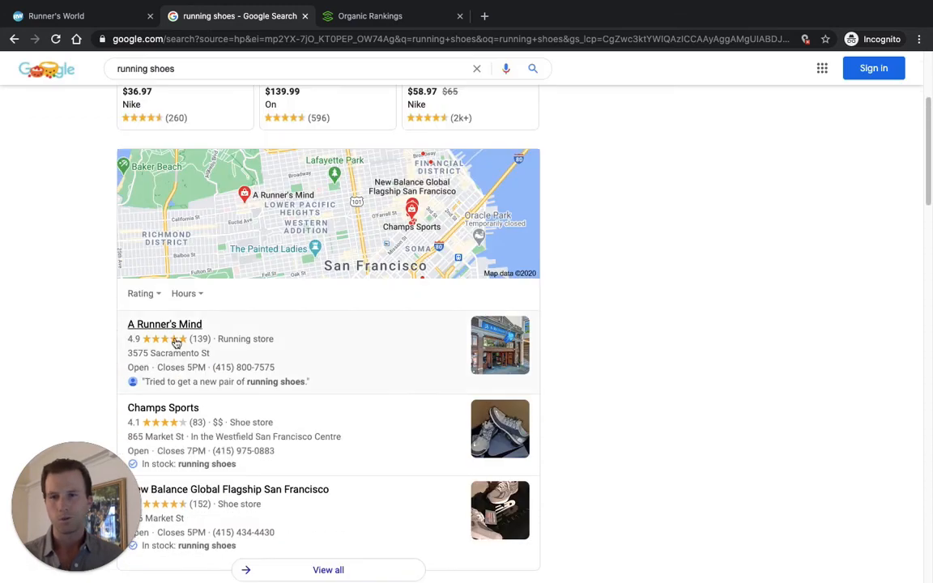
pyautogui.scroll(-2, 193, 333)
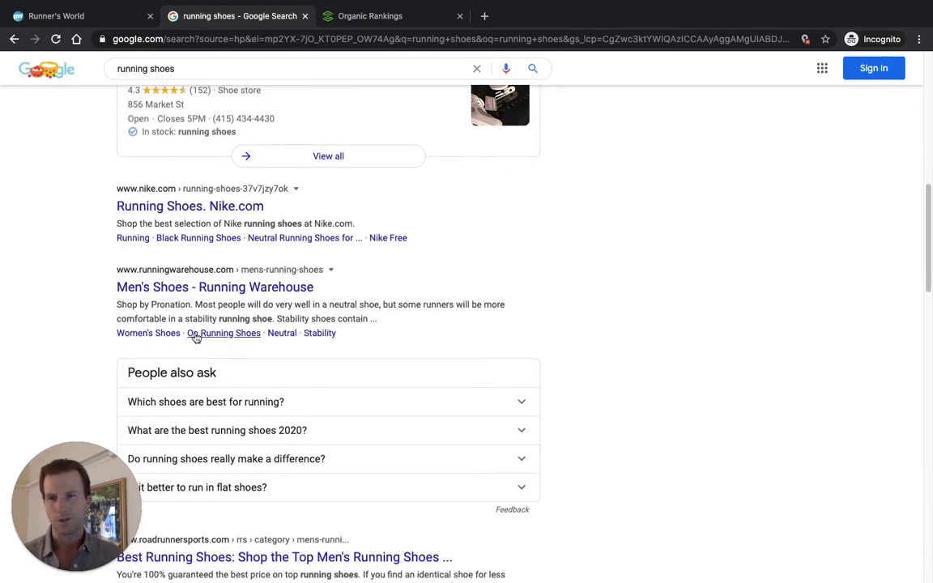
pyautogui.scroll(-5, 95, 300)
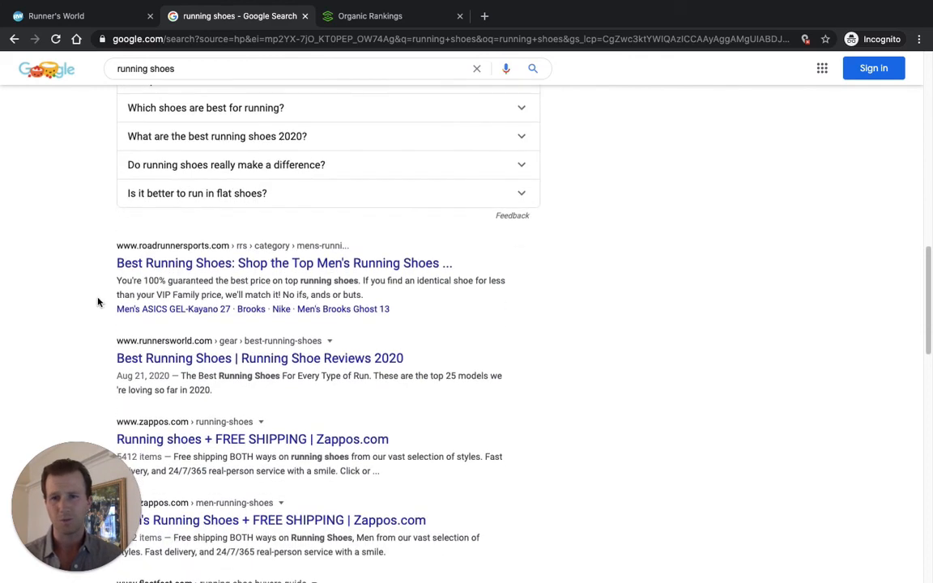
pyautogui.scroll(-2, 98, 302)
pyautogui.scroll(-2, 94, 301)
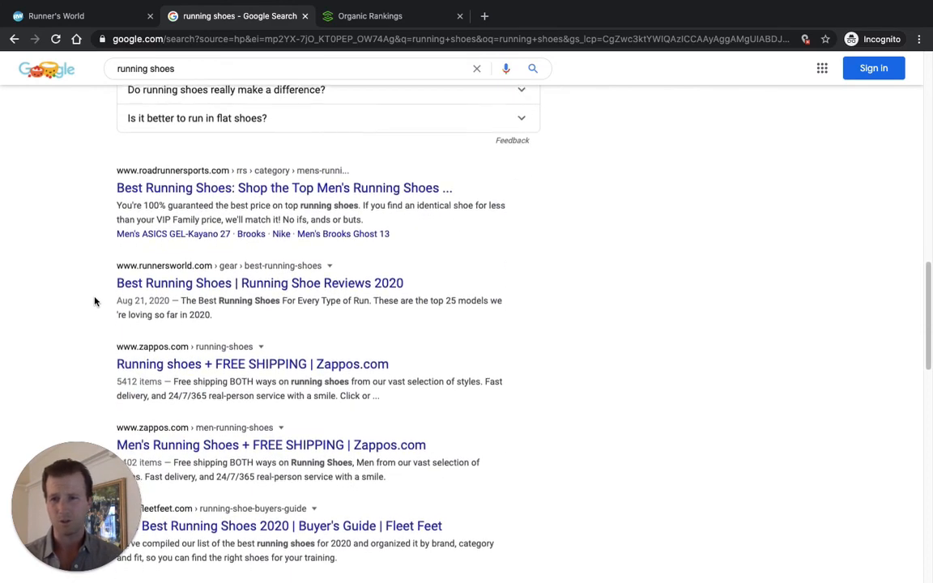
pyautogui.scroll(-4, 94, 301)
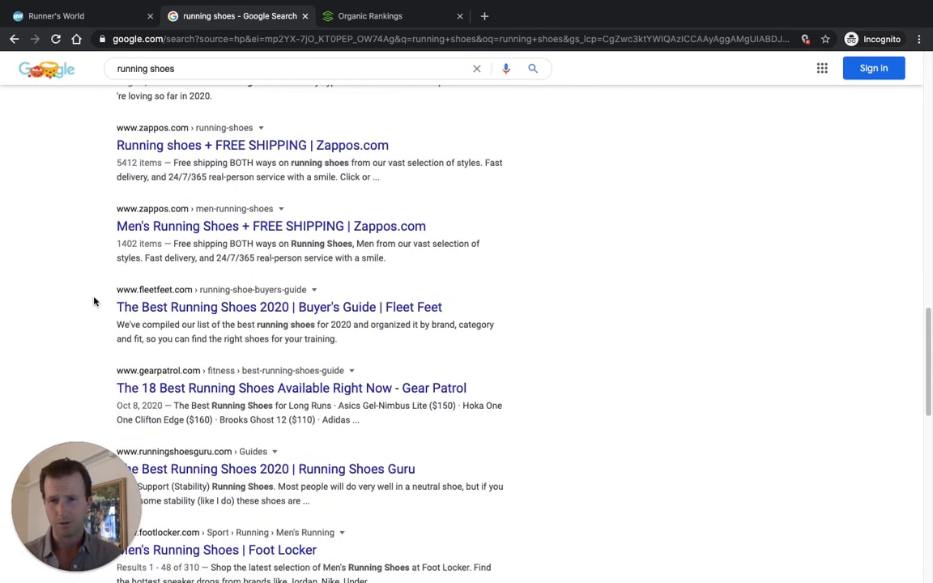
pyautogui.scroll(-1, 94, 301)
pyautogui.scroll(-2, 94, 301)
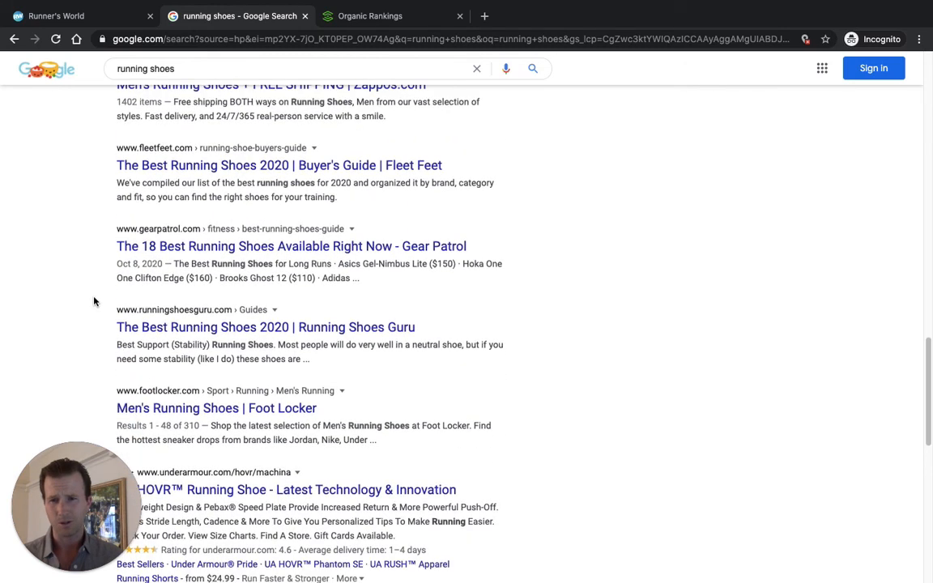
# Examine the Under Armour, HOKA and Free People text ads below the organic results, and return to the local store listings.
pyautogui.scroll(-3, 93, 301)
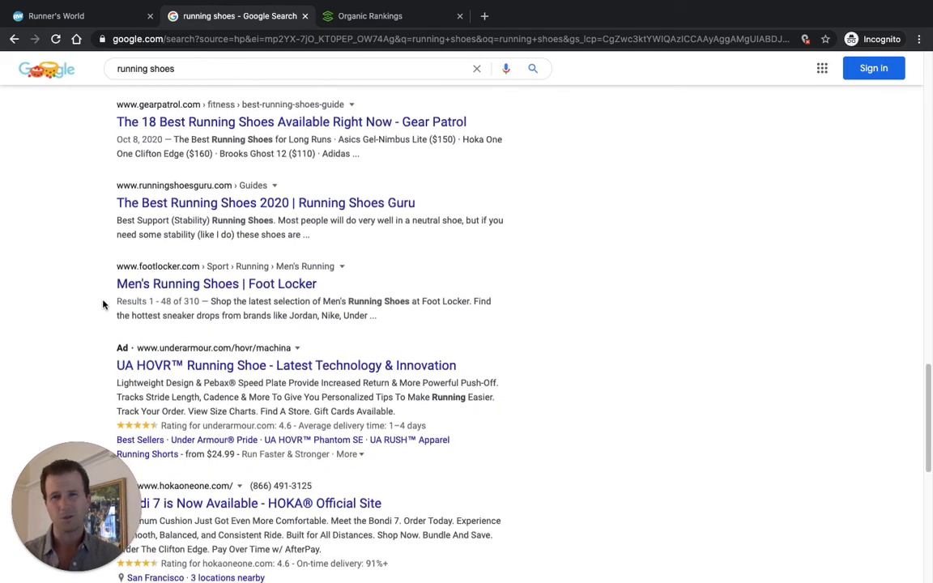
pyautogui.scroll(-3, 97, 305)
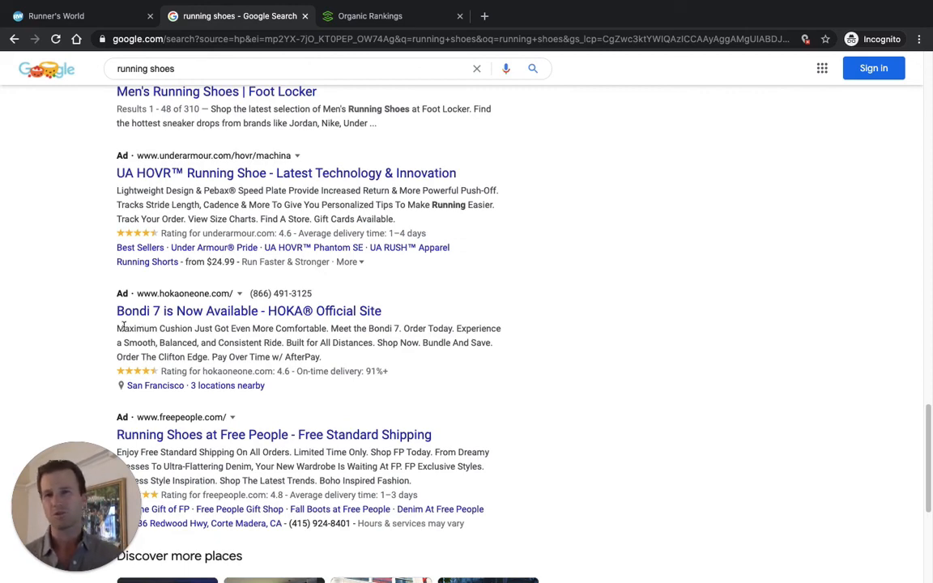
pyautogui.scroll(-1, 90, 327)
pyautogui.scroll(-1, 90, 328)
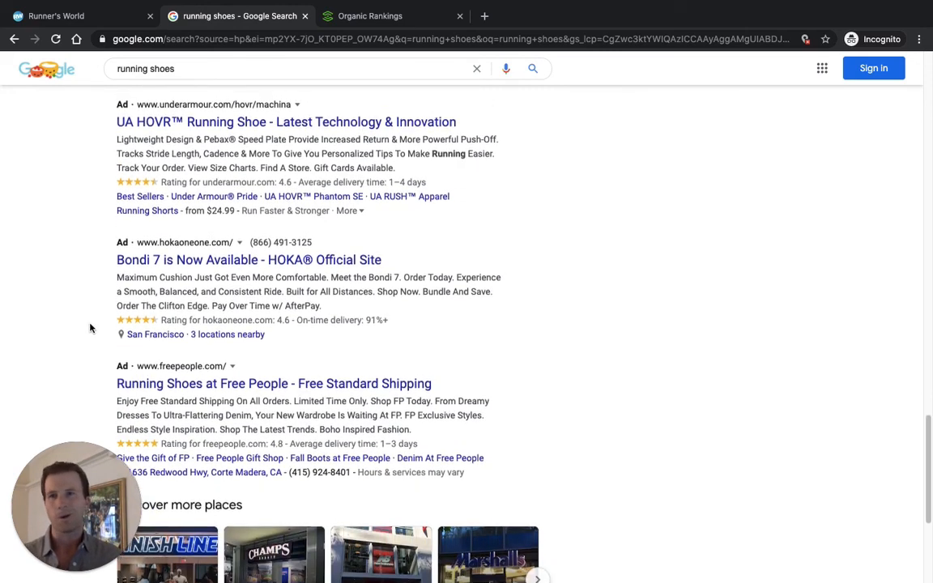
pyautogui.scroll(5, 90, 328)
pyautogui.scroll(6, 90, 327)
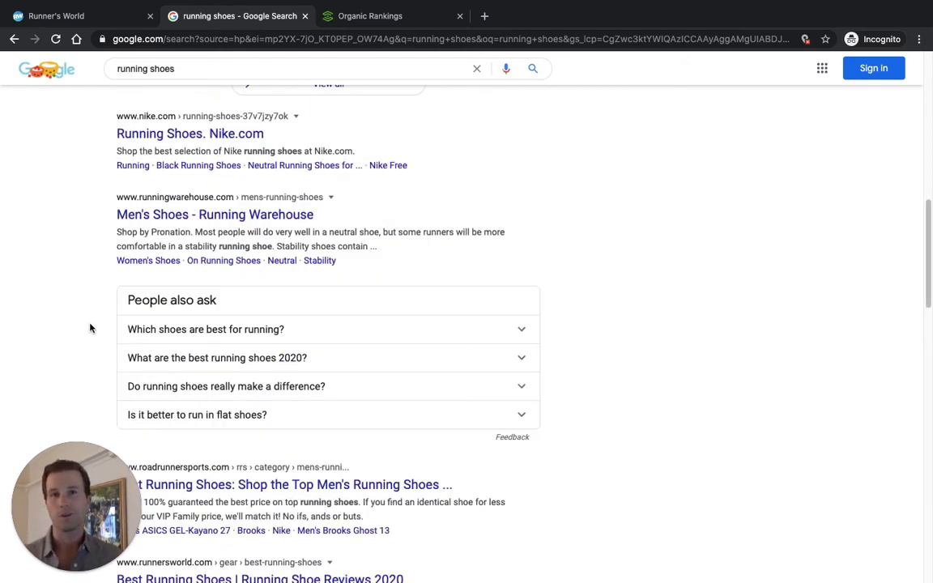
pyautogui.scroll(7, 89, 327)
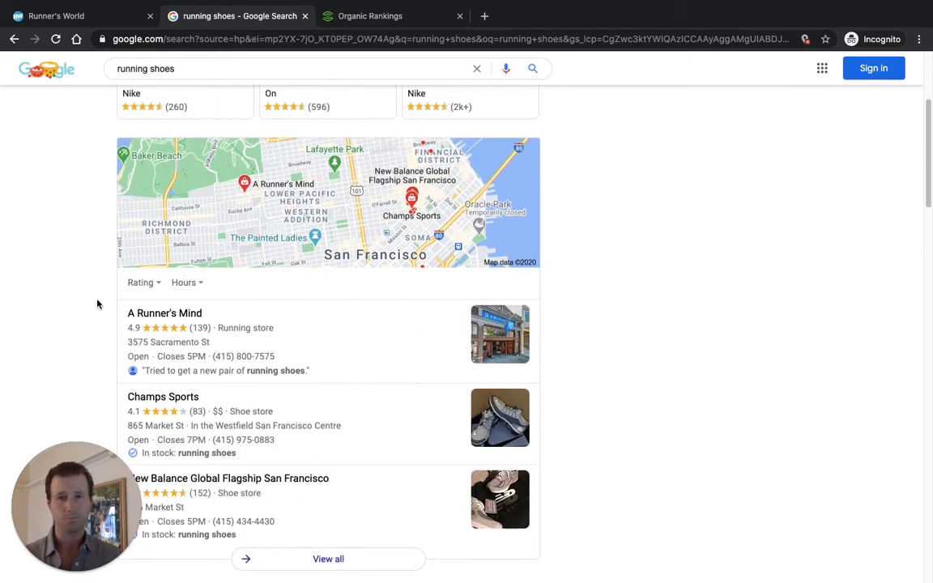
# Switch to Searchmetrics, explore the US topic "running shoes" in the Topic Explorer and review its semantic associations.
pyautogui.click(396, 17)
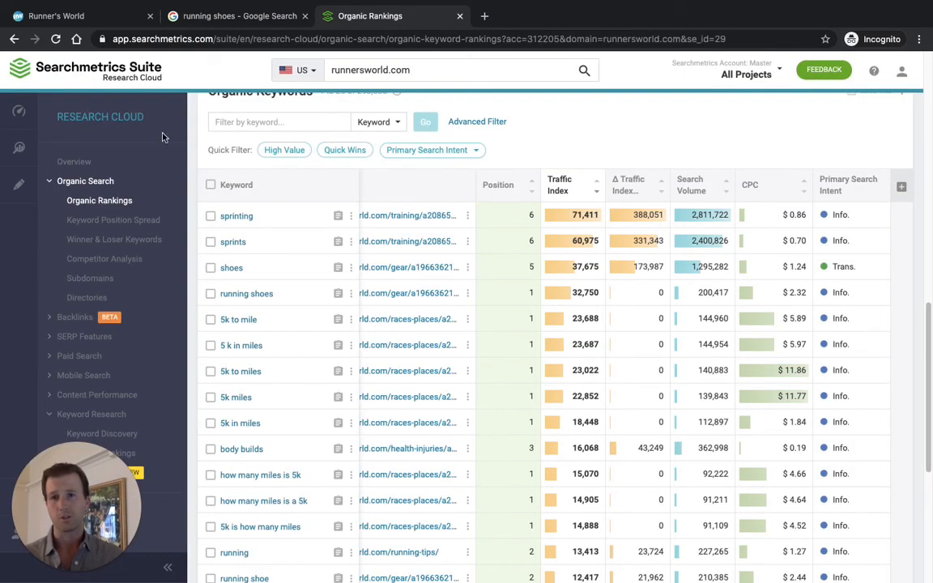
pyautogui.moveTo(18, 185)
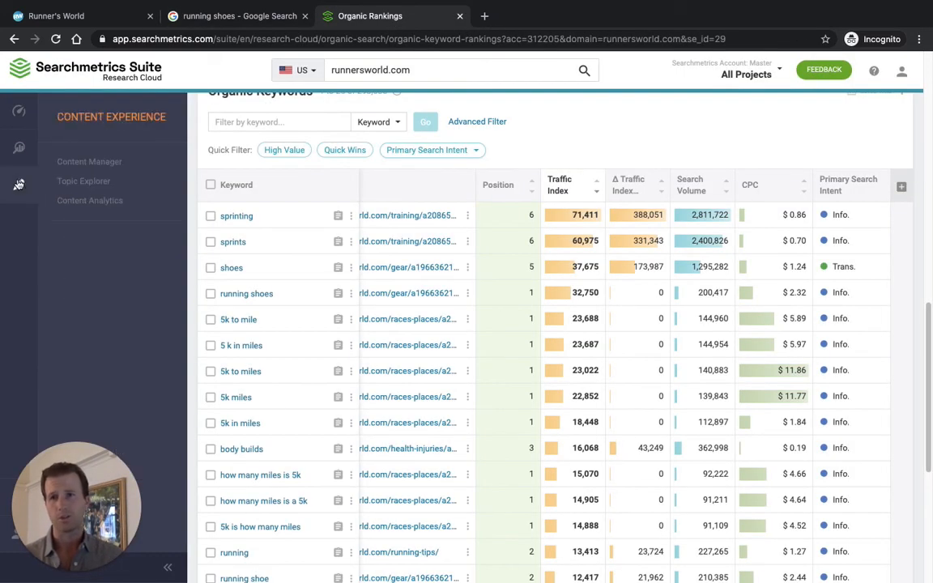
pyautogui.click(86, 183)
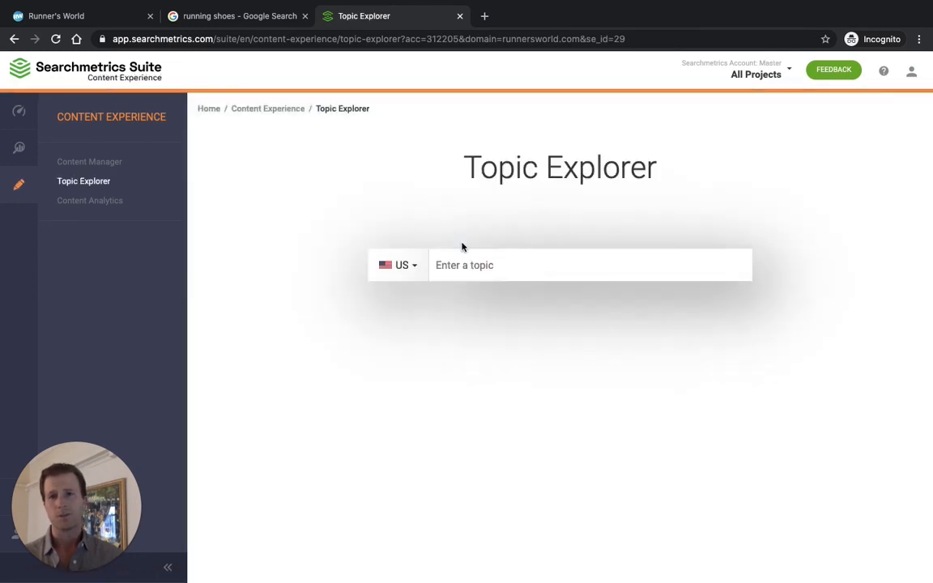
pyautogui.click(496, 266)
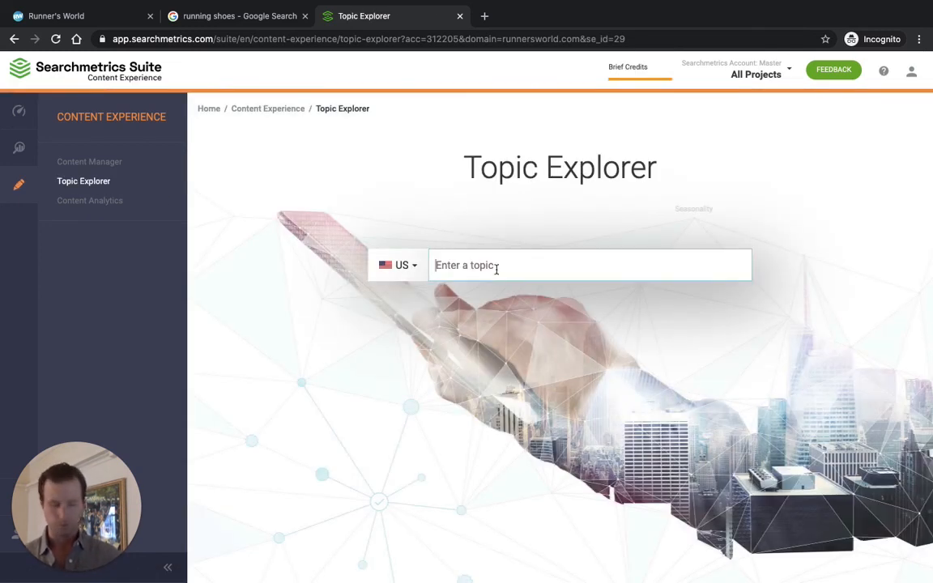
pyautogui.write('running shoes')
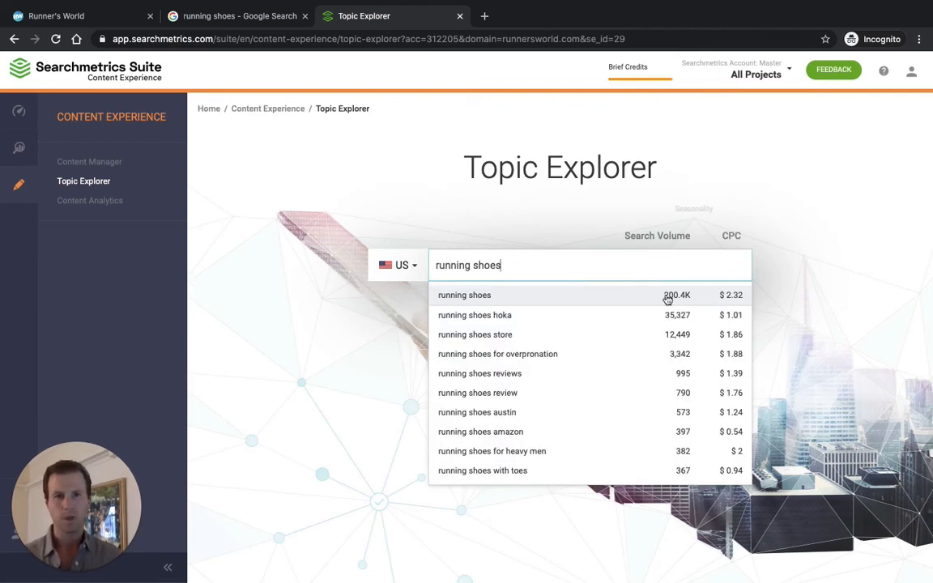
pyautogui.click(554, 295)
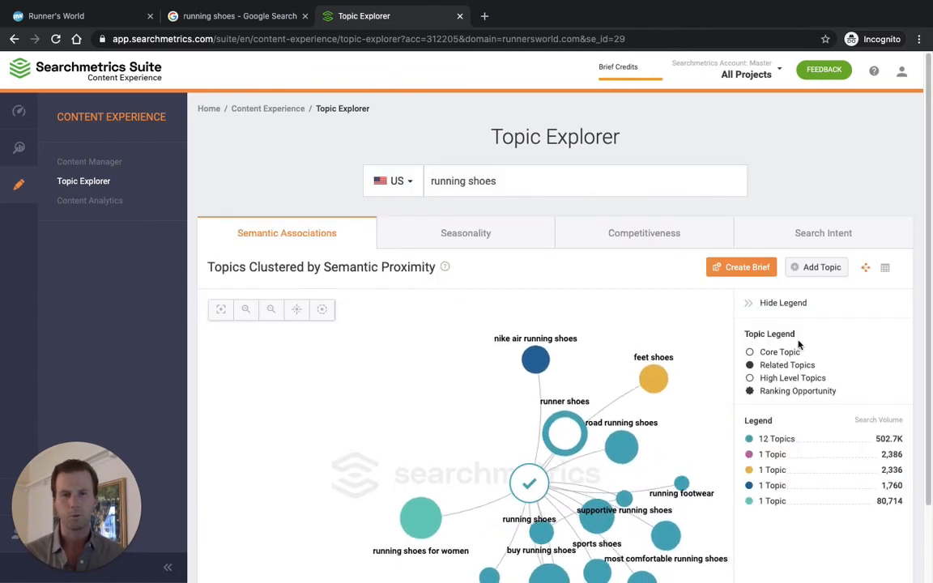
pyautogui.scroll(-2, 789, 348)
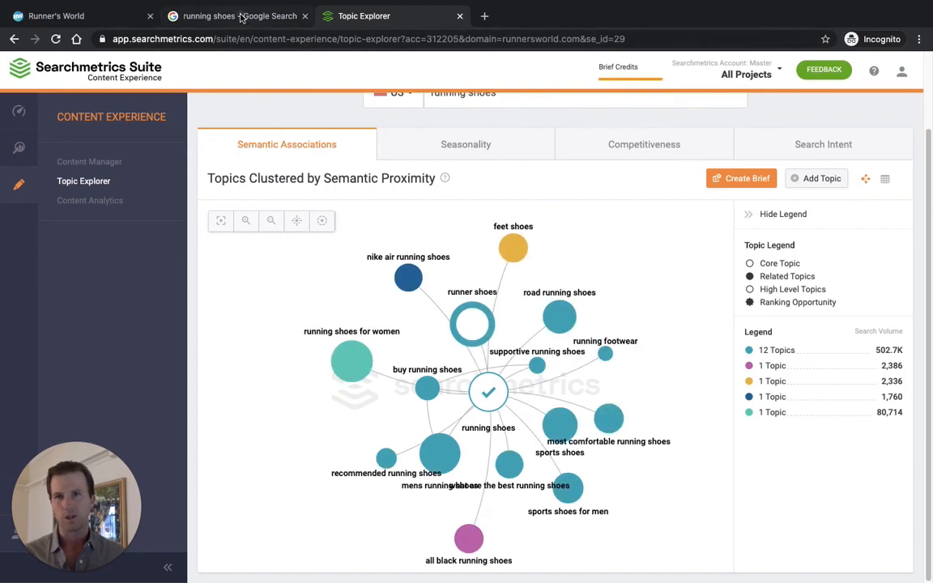
# Switch back to the Google results for running shoes and recheck the mix of ads, store listings and organic results.
pyautogui.click(215, 16)
pyautogui.scroll(3, 101, 286)
pyautogui.scroll(-6, 102, 285)
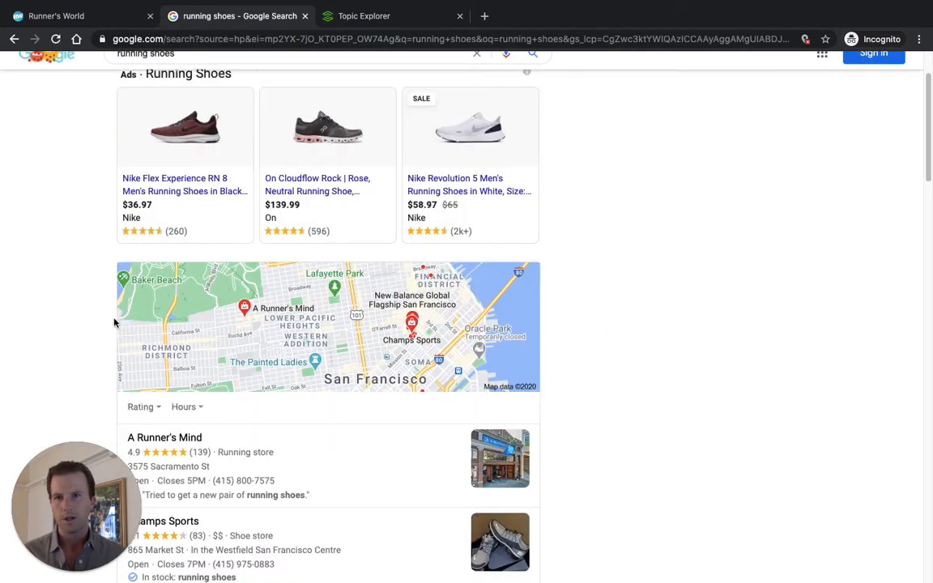
pyautogui.scroll(-1, 107, 323)
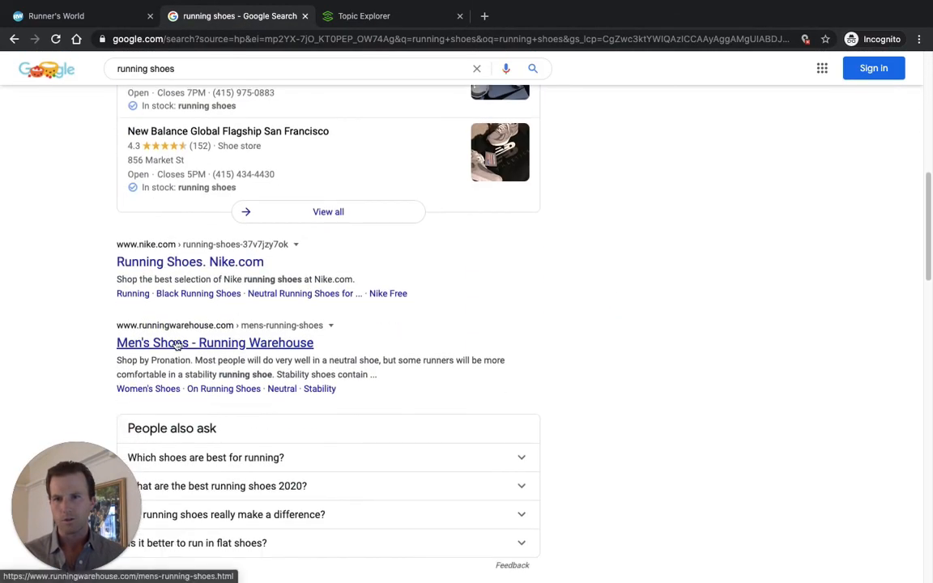
pyautogui.scroll(-3, 173, 346)
pyautogui.scroll(-3, 173, 346)
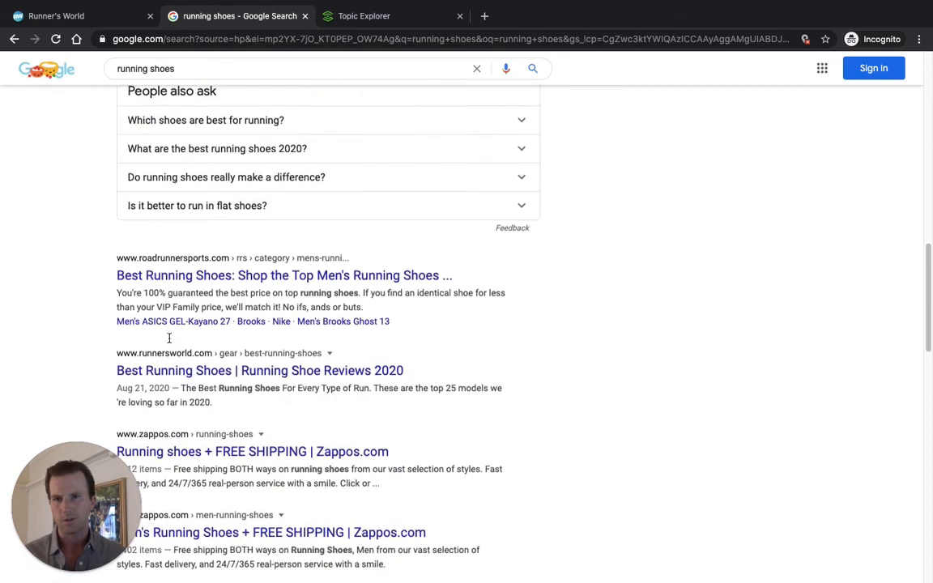
# Return to the Topic Explorer and show the running shoes topics clustered by Search Intent.
pyautogui.click(383, 18)
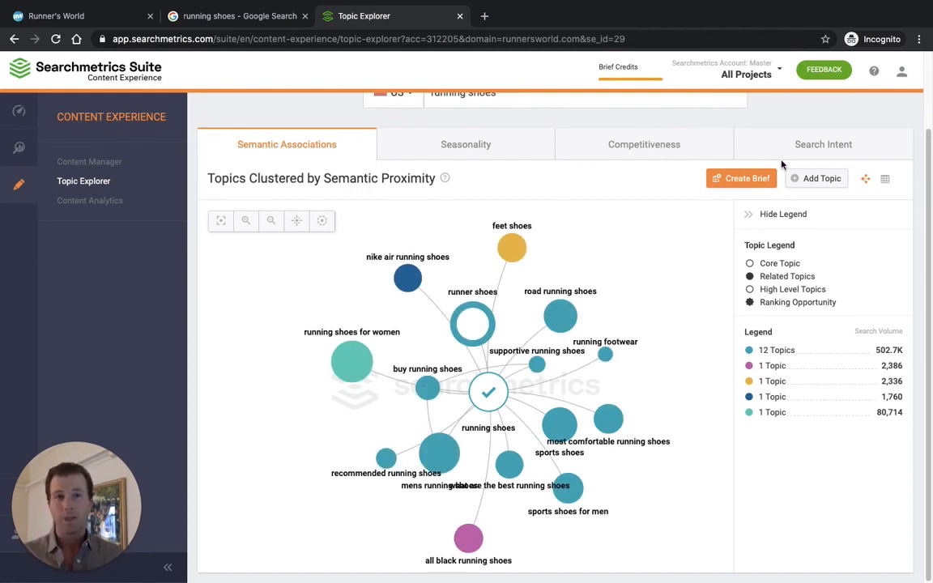
pyautogui.click(831, 150)
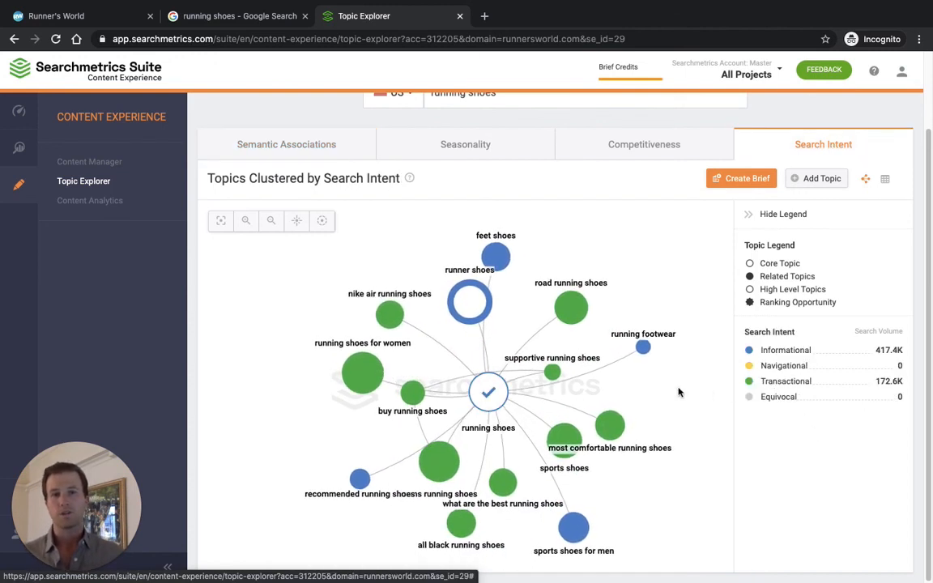